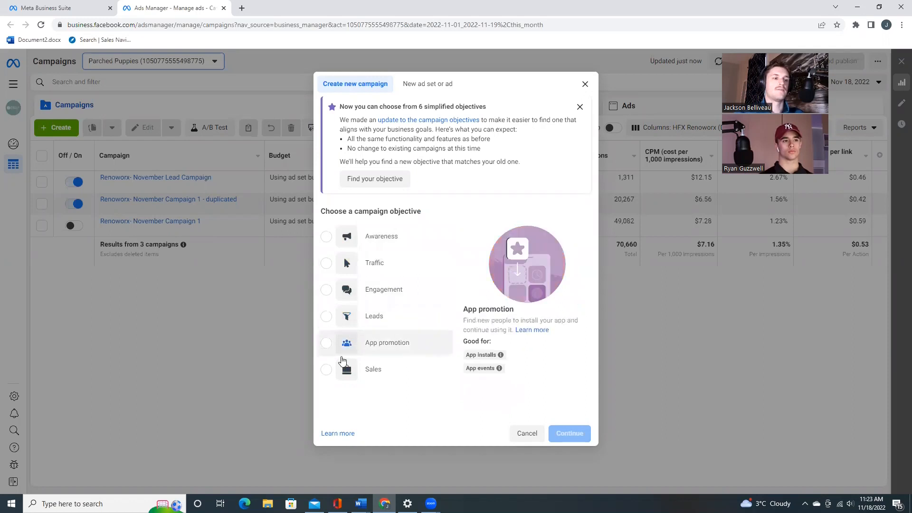
- Create a campaign with the Leads objective and name it "New lead campaign"
left_click(327, 317)
left_click(572, 449)
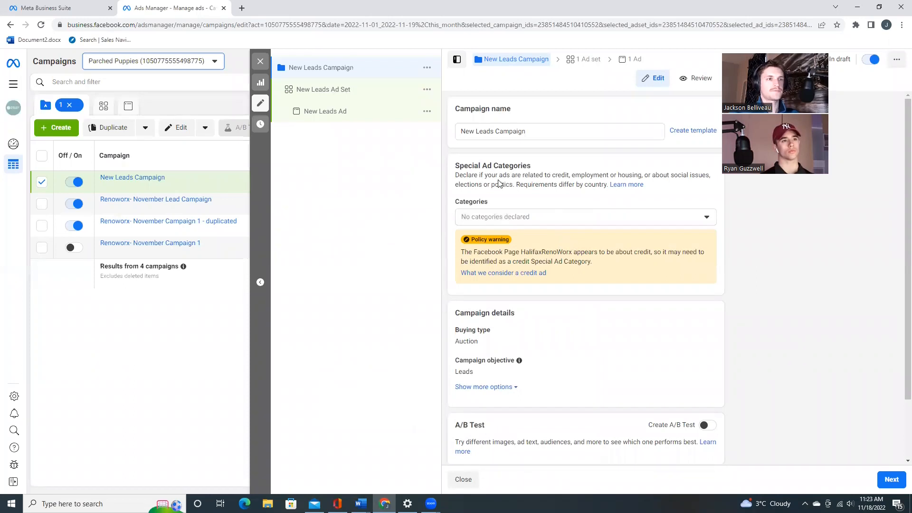
triple_click(508, 136)
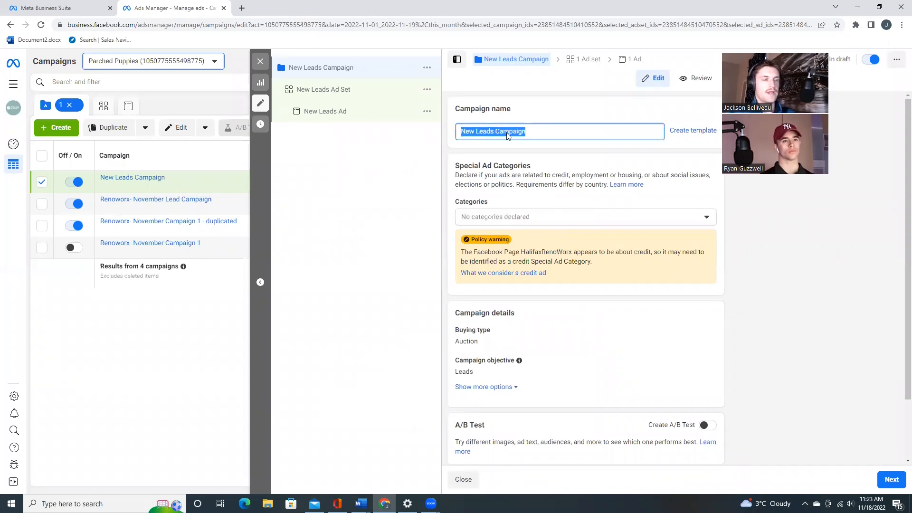
key("BackSpace")
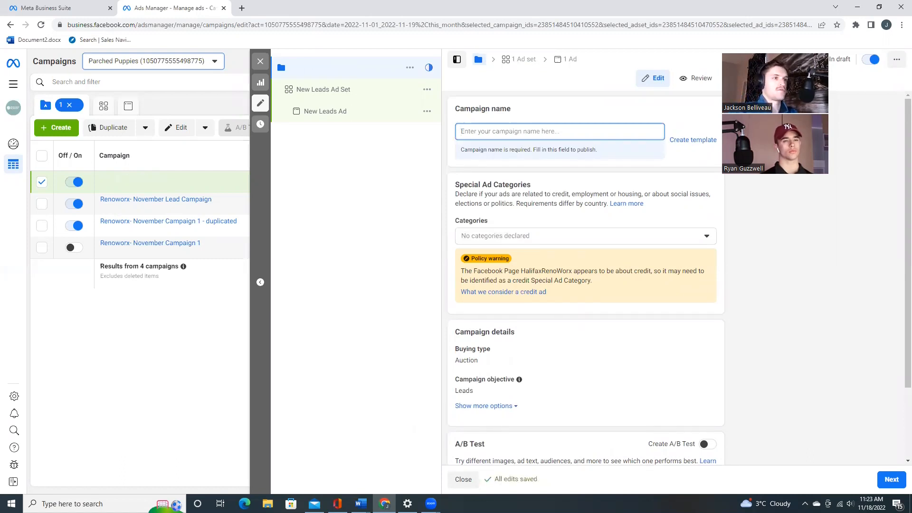
type("N")
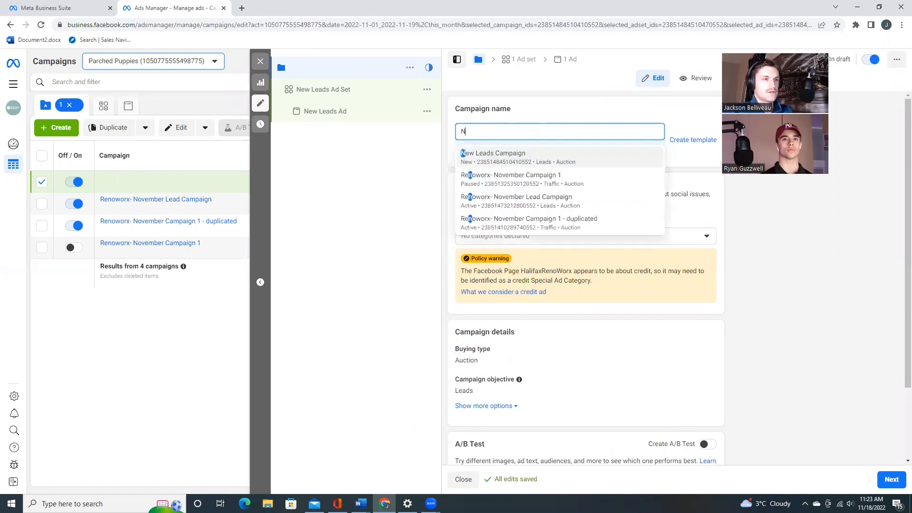
type("ew lead campaign")
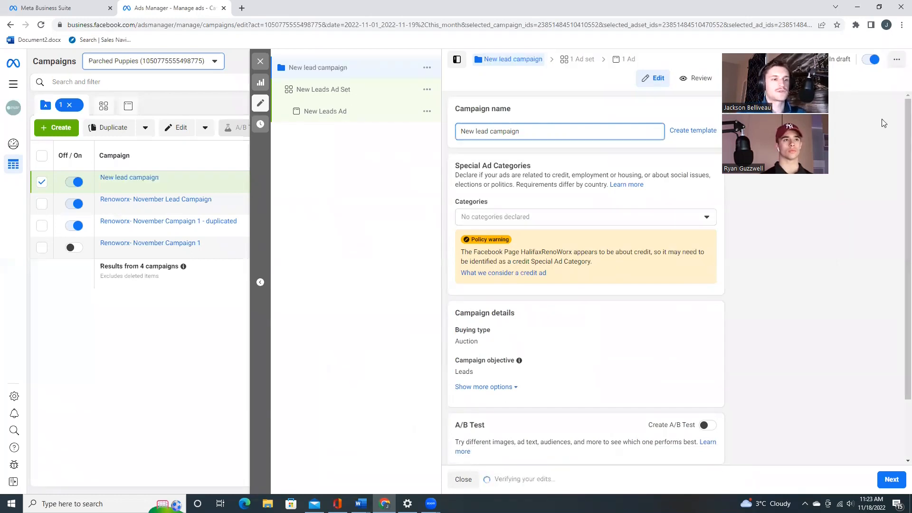
- Review the campaign's details and the available special ad categories, leaving no category declared
scroll(599, 265, "down", 2)
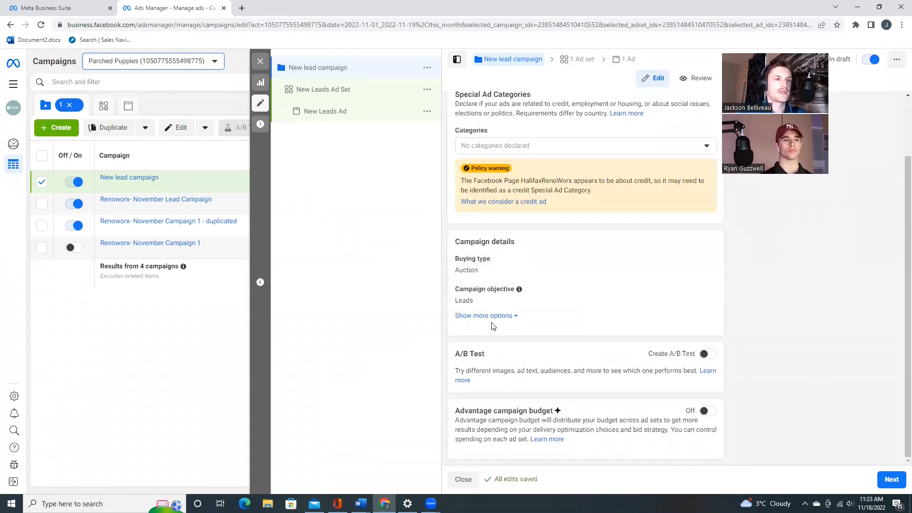
scroll(617, 260, "up", 2)
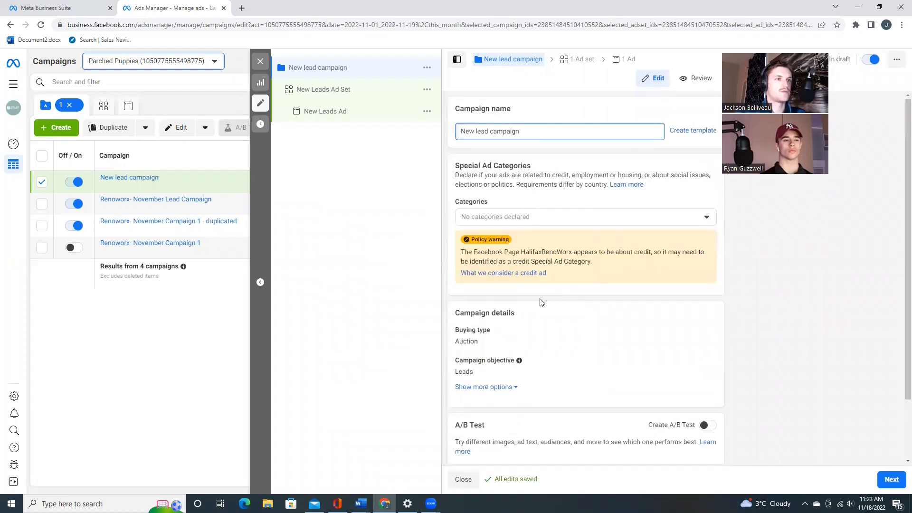
left_click(706, 219)
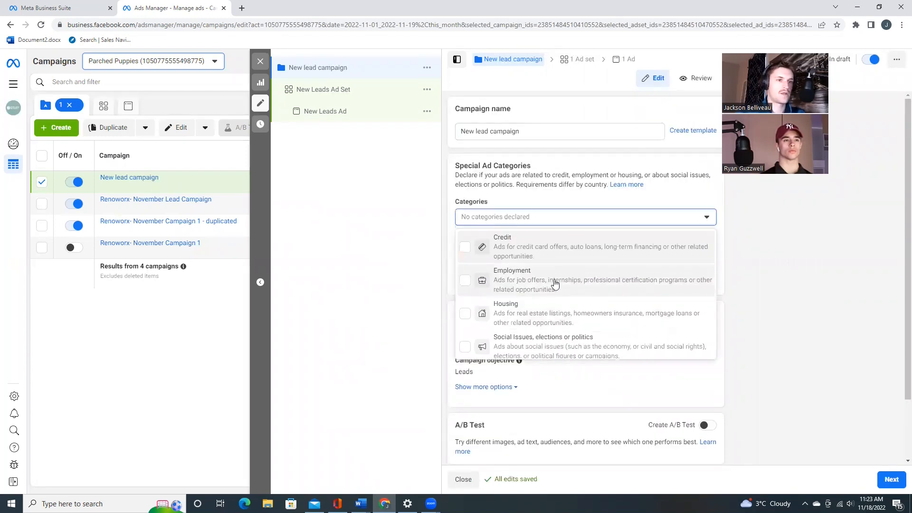
scroll(539, 316, "down", 1)
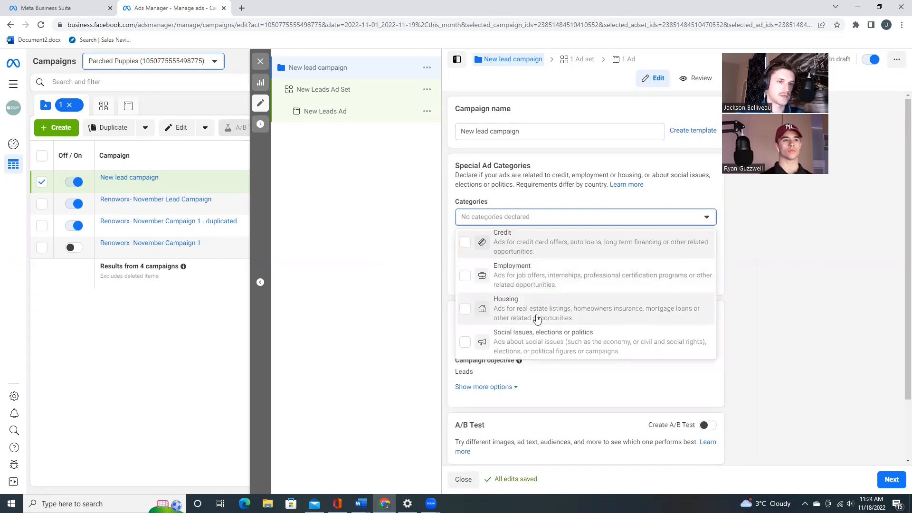
left_click(350, 285)
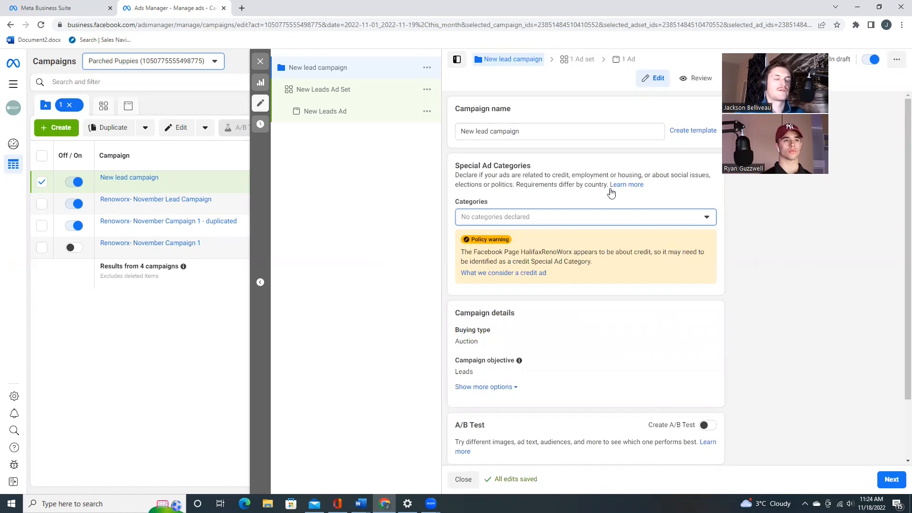
- Open the New Leads Ad Set and examine its conversion locations, delivery optimization and available Facebook Page groups
left_click(355, 99)
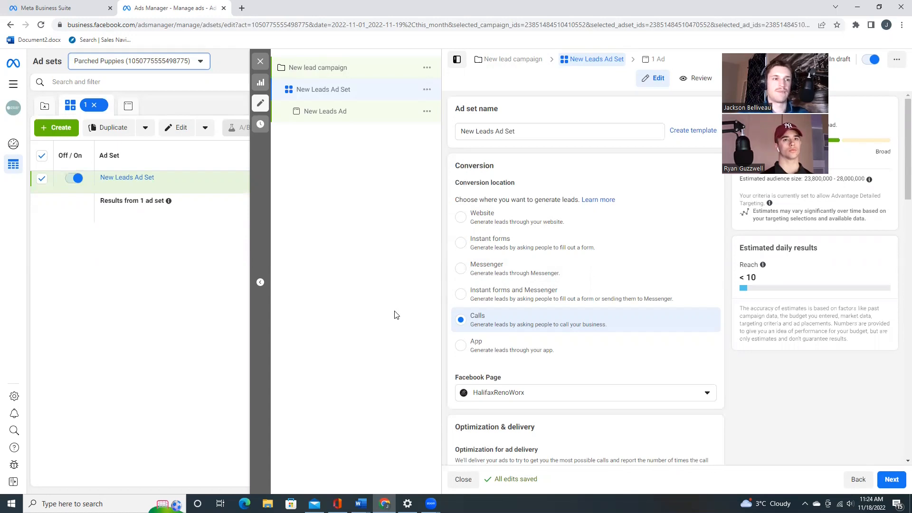
scroll(542, 259, "down", 2)
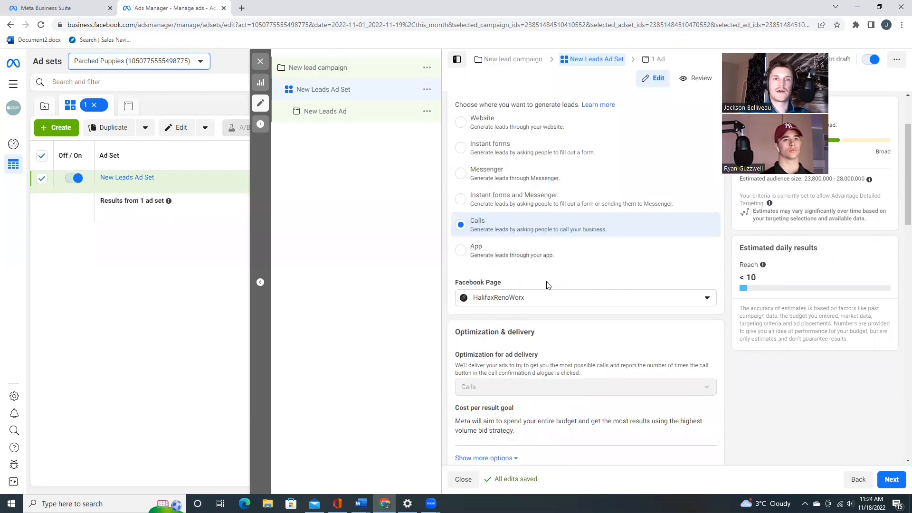
scroll(491, 363, "down", 2)
scroll(531, 185, "down", 1)
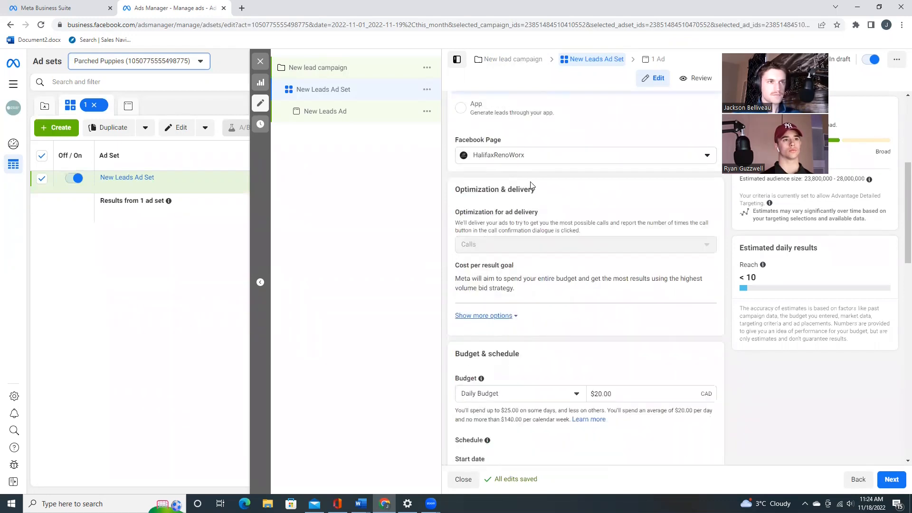
left_click(525, 157)
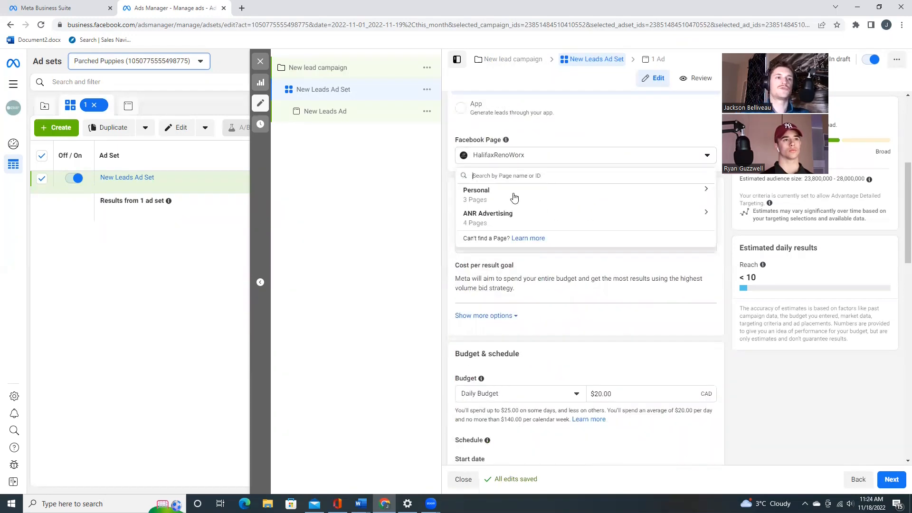
left_click(518, 156)
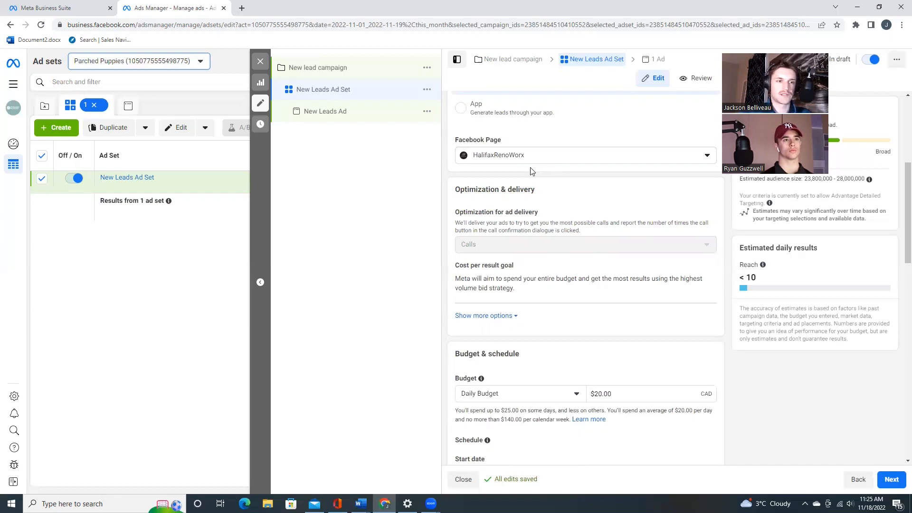
- Add United States to the included locations of the ad set's audience, alongside Canada
scroll(541, 173, "down", 4)
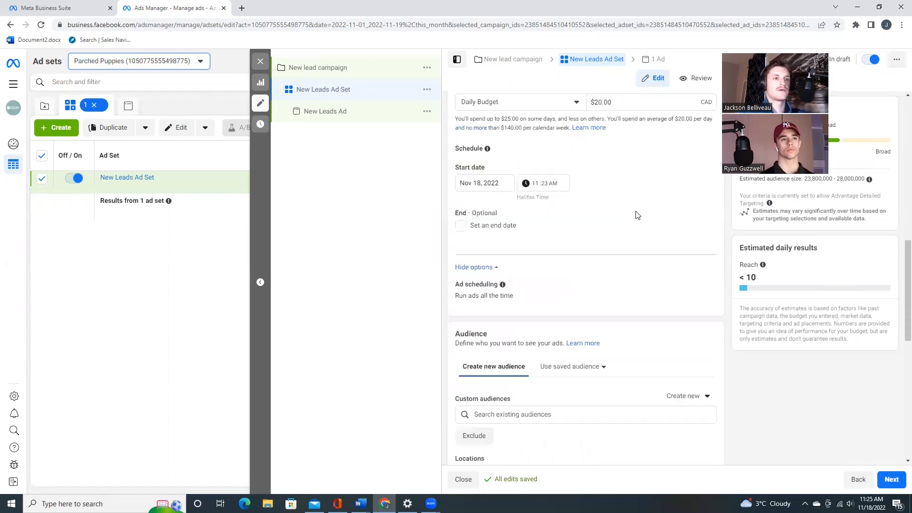
scroll(566, 213, "down", 3)
scroll(522, 181, "up", 3)
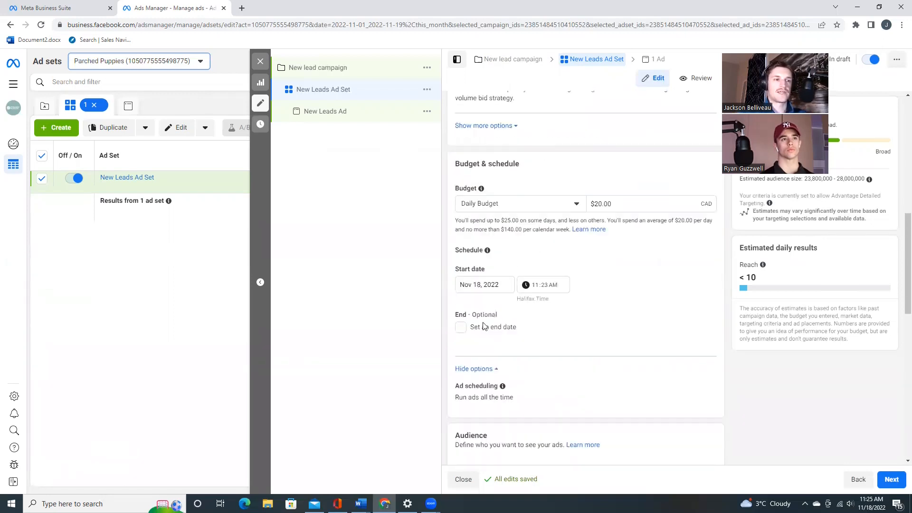
scroll(601, 335, "down", 2)
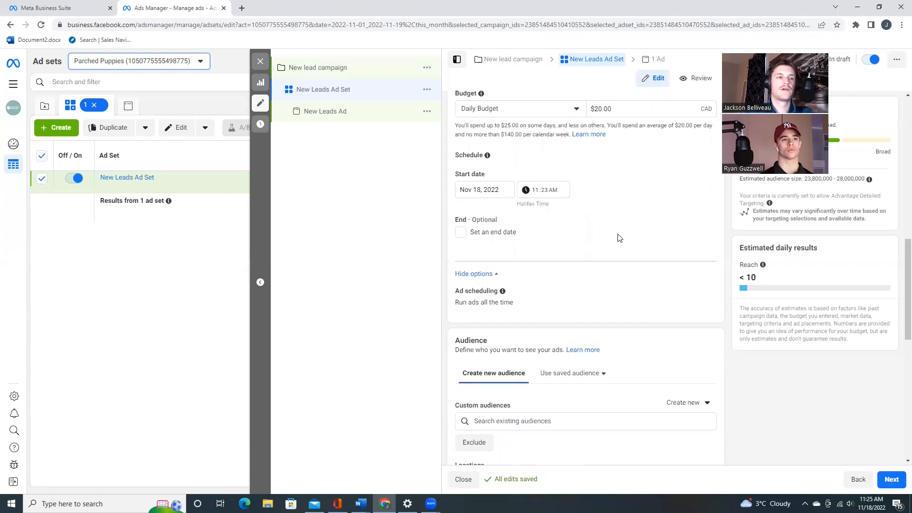
scroll(637, 218, "down", 5)
scroll(537, 218, "down", 2)
scroll(539, 224, "up", 3)
scroll(539, 225, "up", 1)
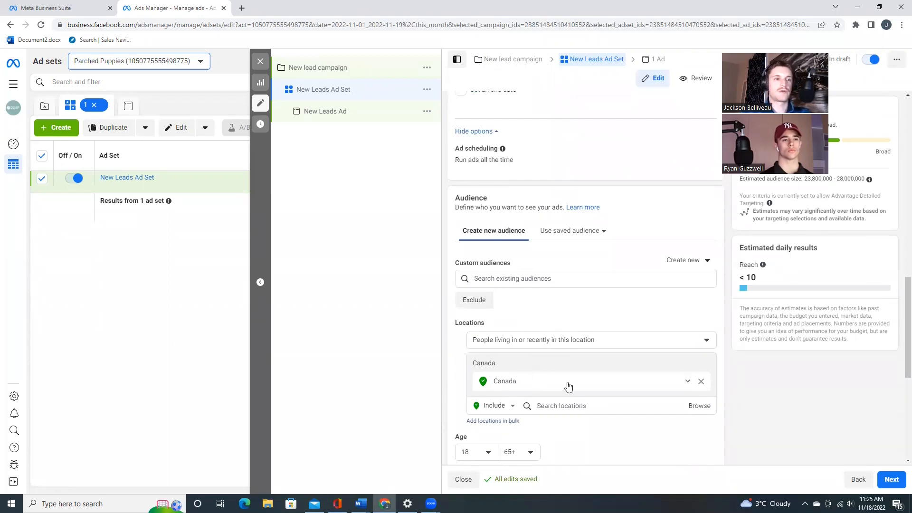
left_click(561, 406)
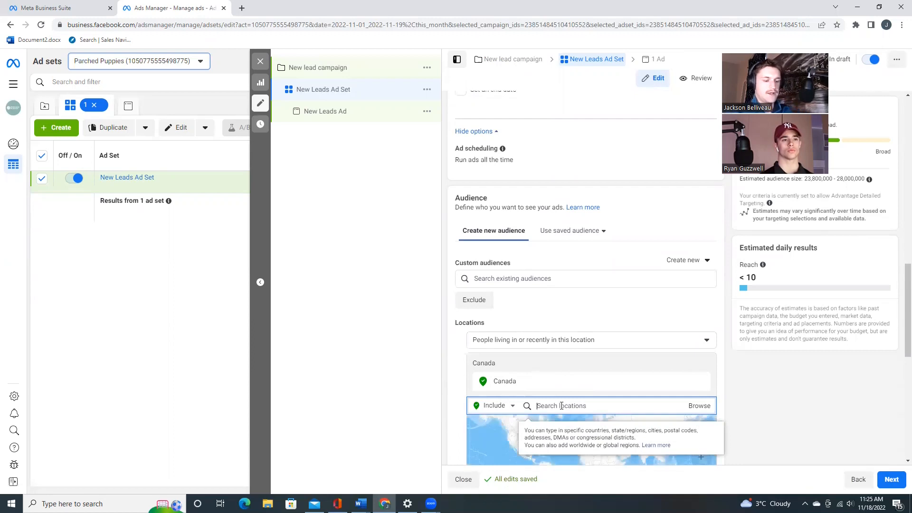
type("United states")
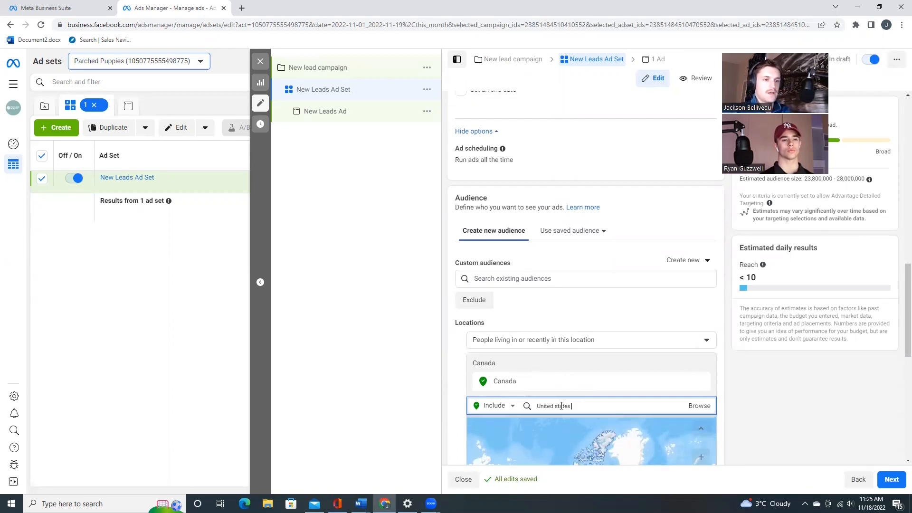
key("Return")
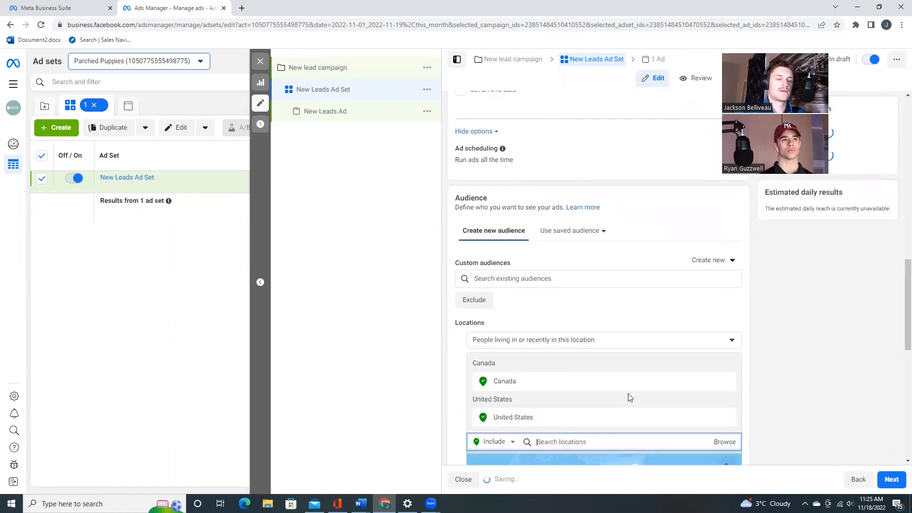
- Set the audience age range to 22 through 40
scroll(570, 311, "down", 1)
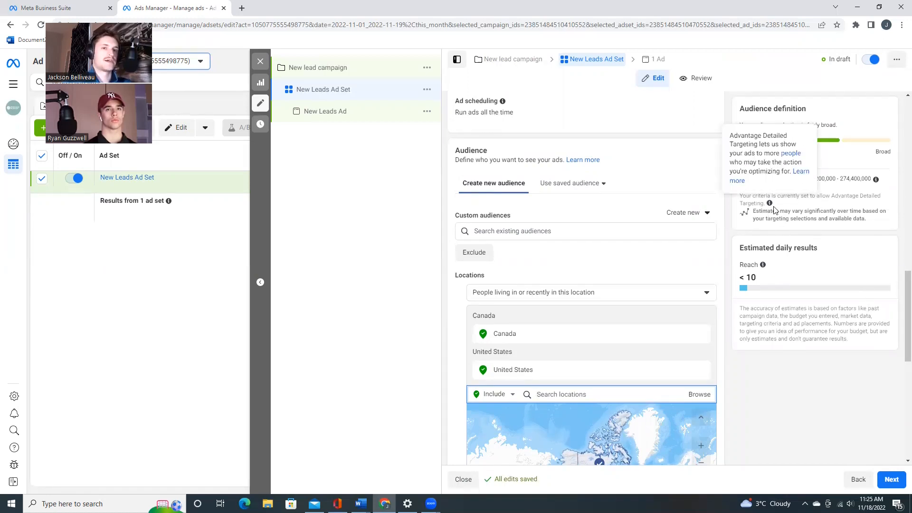
scroll(501, 248, "up", 6)
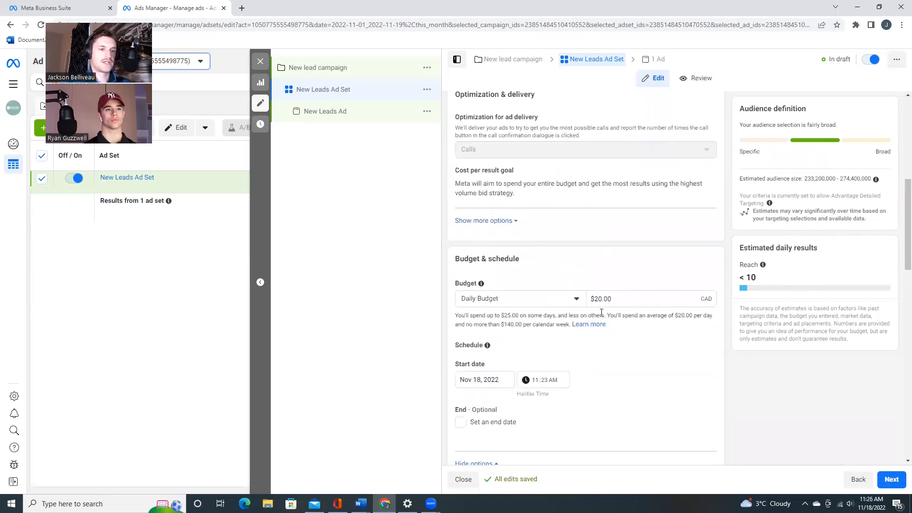
scroll(602, 312, "down", 7)
scroll(555, 338, "down", 3)
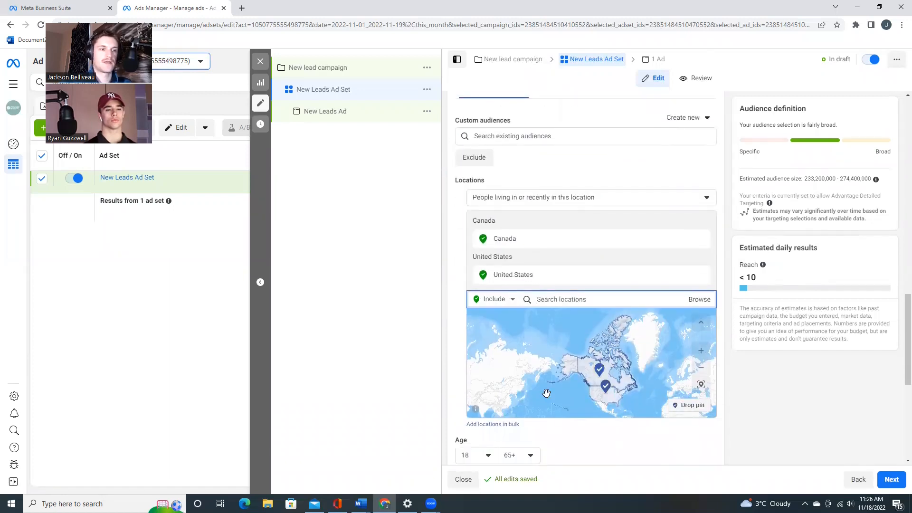
scroll(549, 301, "down", 2)
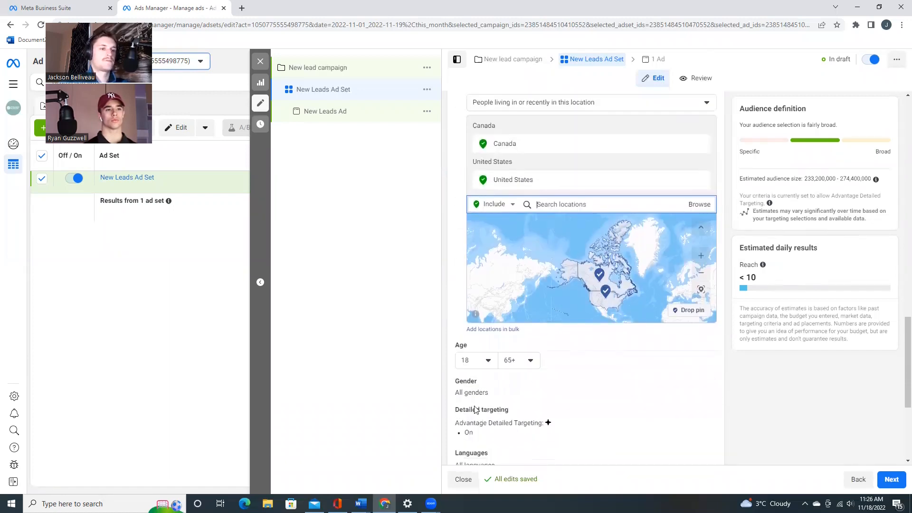
left_click(488, 364)
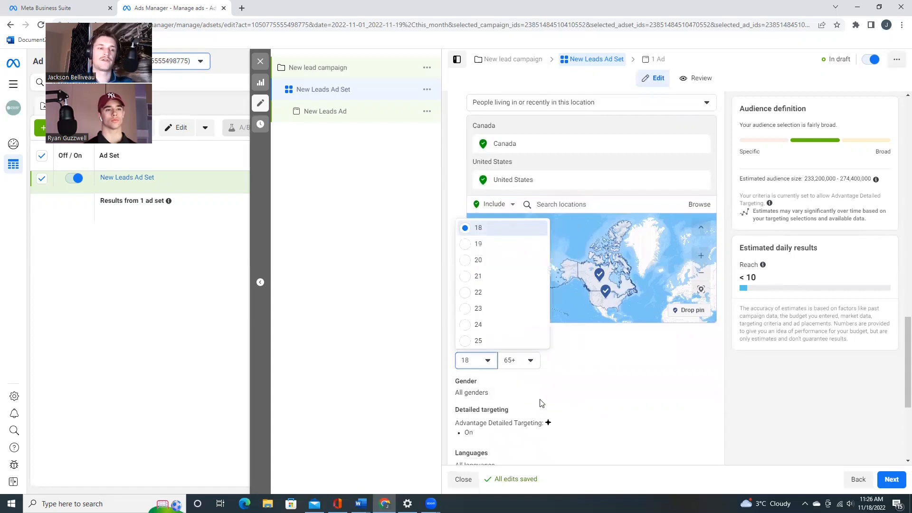
scroll(498, 387, "down", 1)
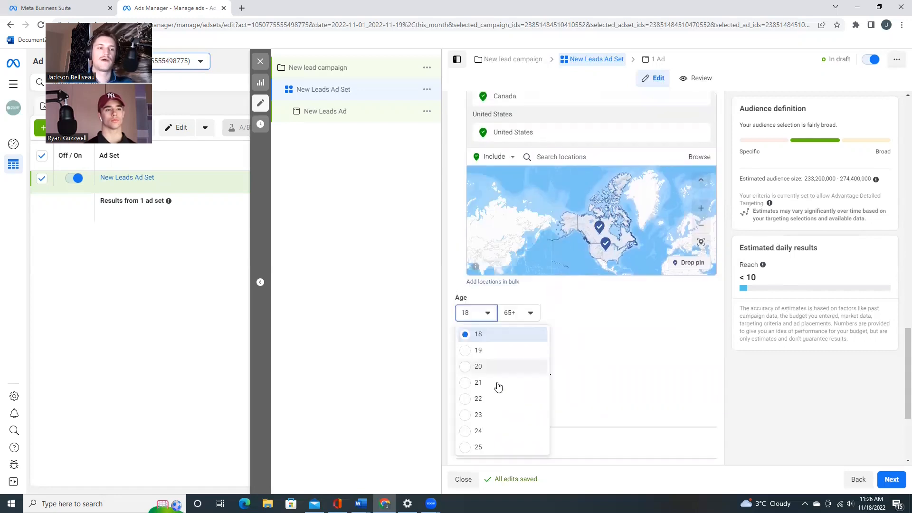
left_click(473, 399)
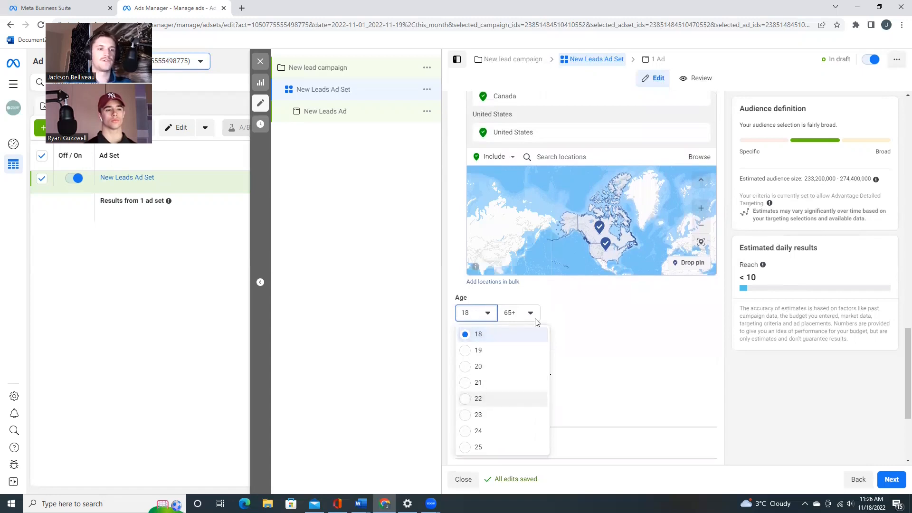
left_click(507, 314)
scroll(527, 421, "up", 5)
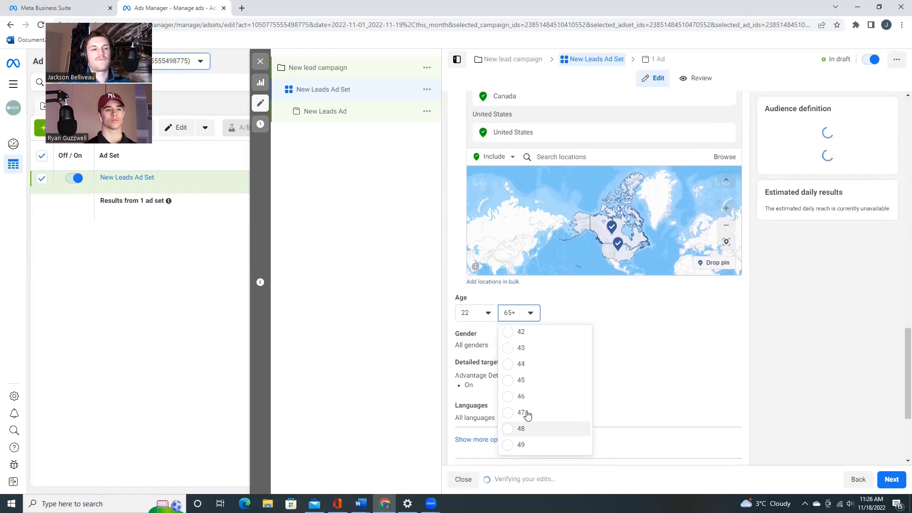
scroll(539, 392, "up", 3)
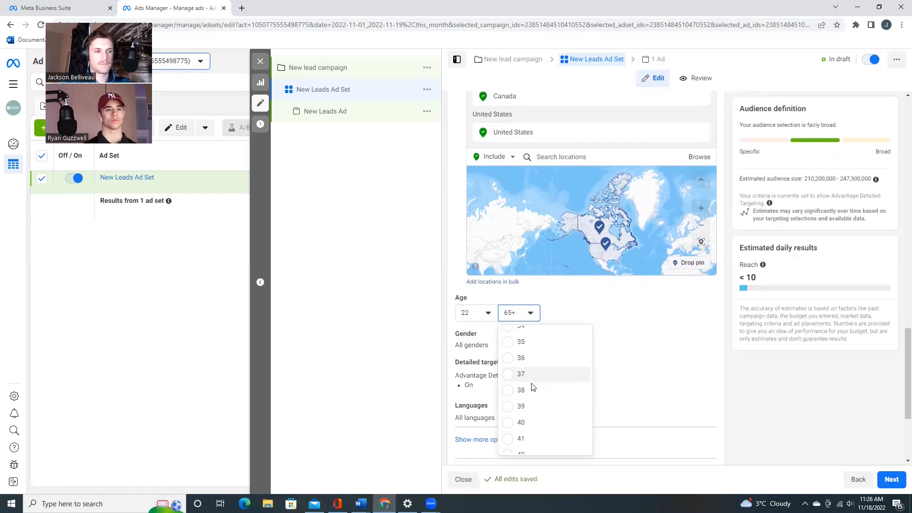
left_click(516, 423)
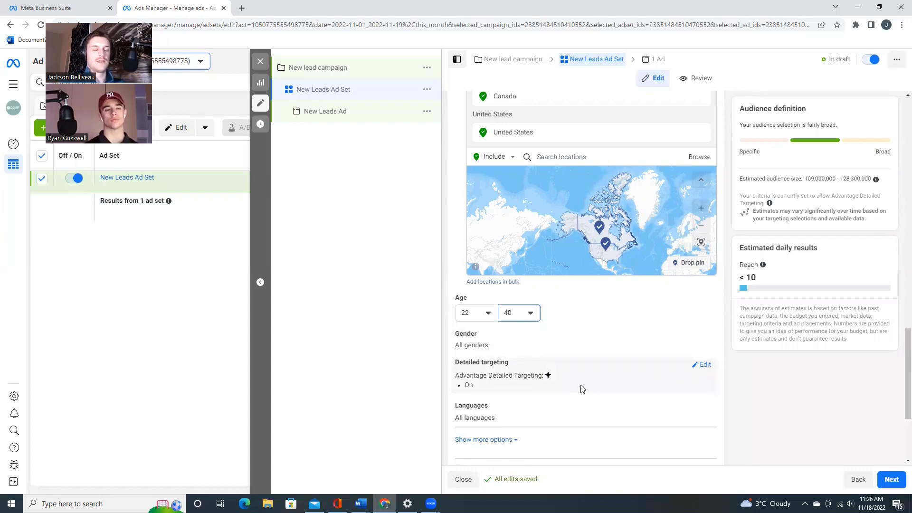
- Add the interest Home improvement (home & garden) to the ad set's detailed targeting
left_click(704, 364)
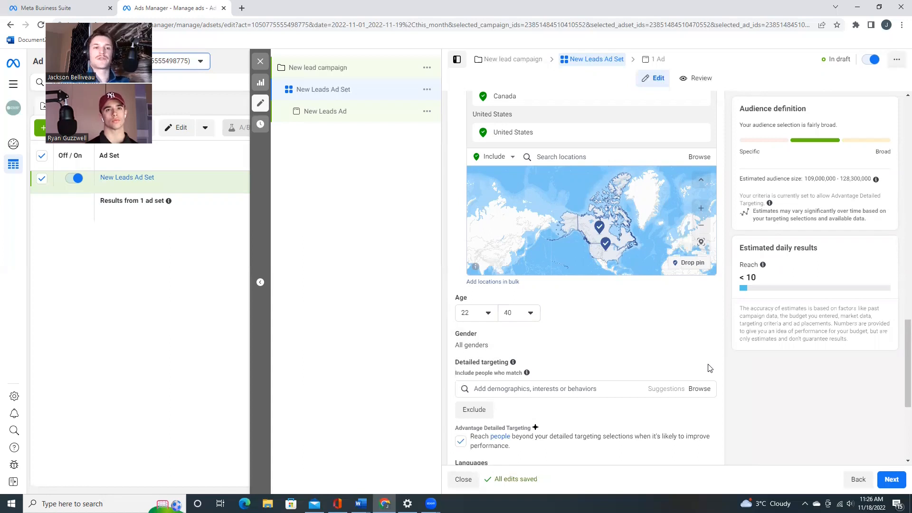
left_click(586, 389)
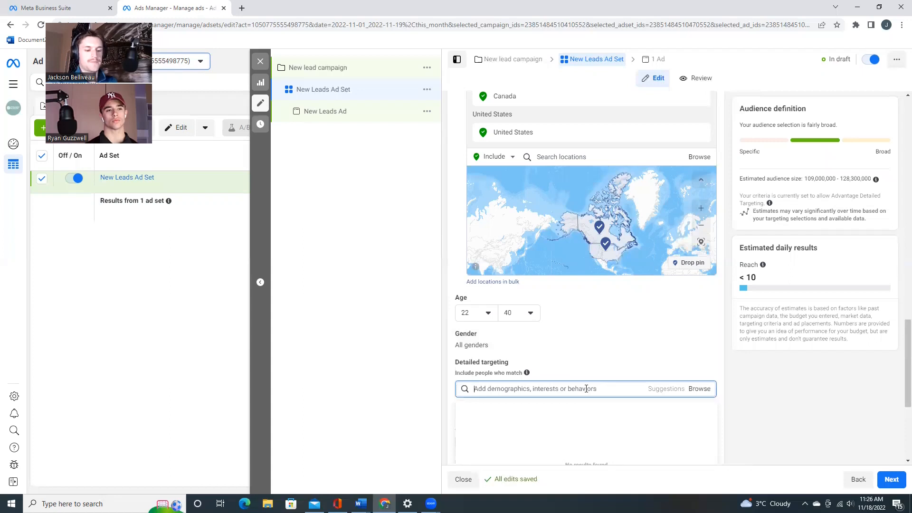
type("Home")
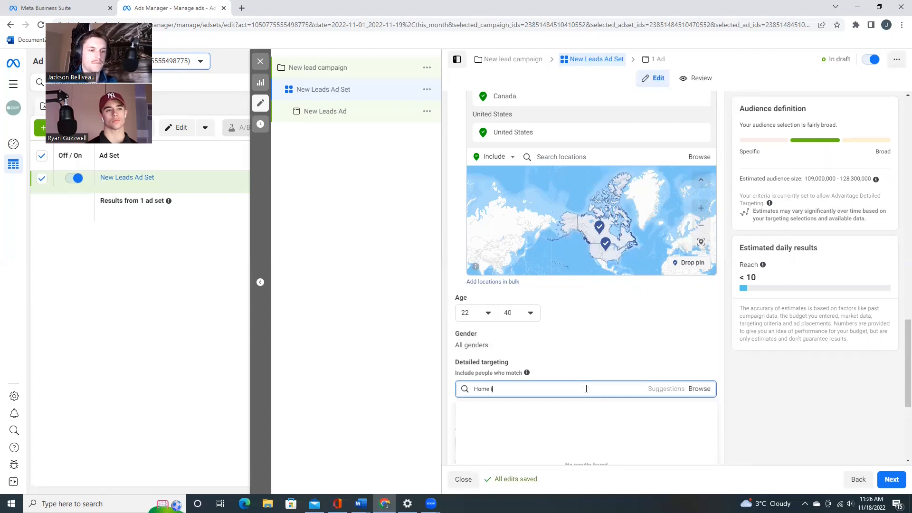
type(" Improvement")
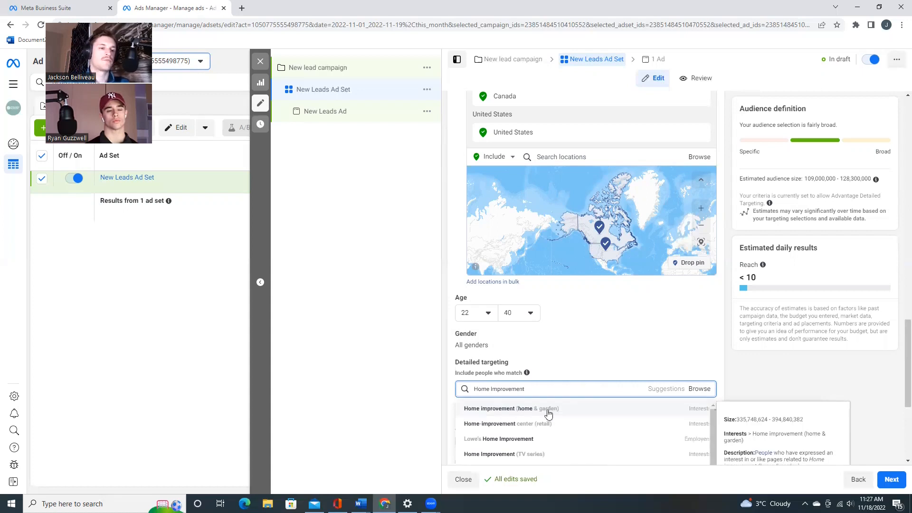
left_click(548, 414)
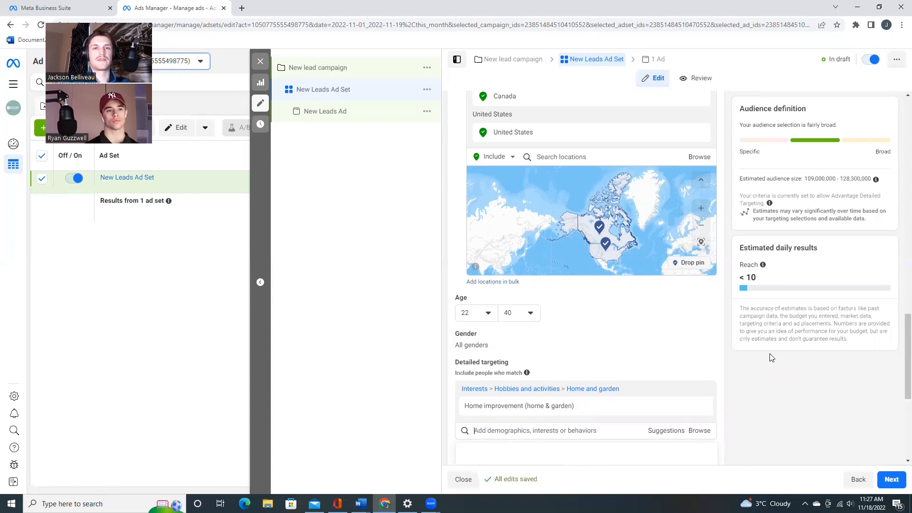
- Switch the ad set to manual placements and exclude Stories and Reels from the selected placements
scroll(772, 356, "down", 5)
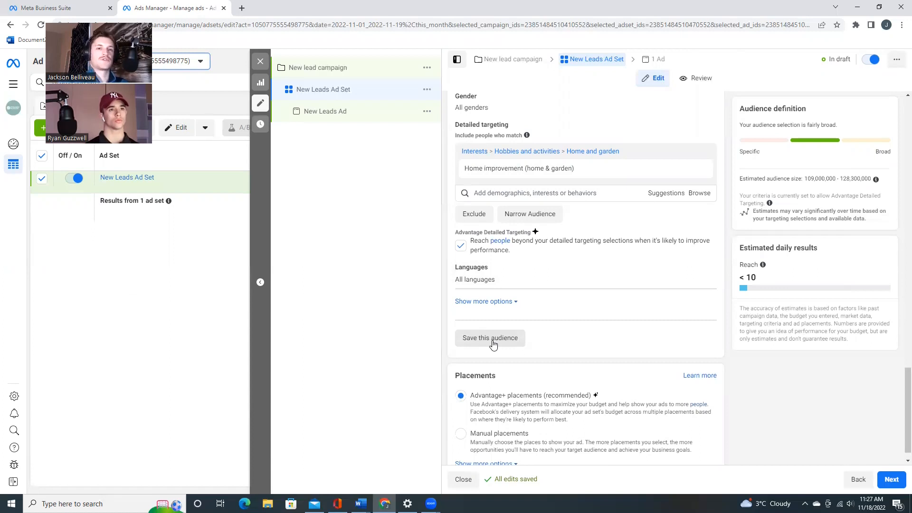
scroll(492, 344, "down", 1)
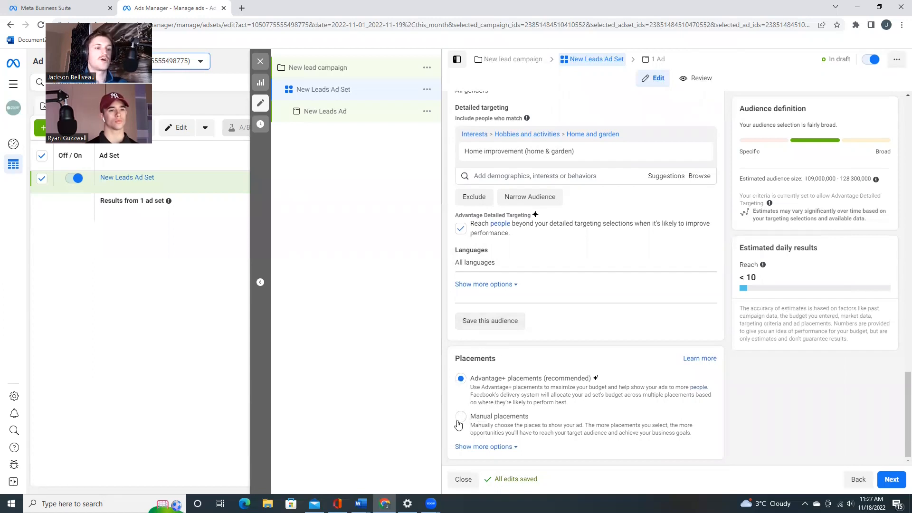
left_click(476, 422)
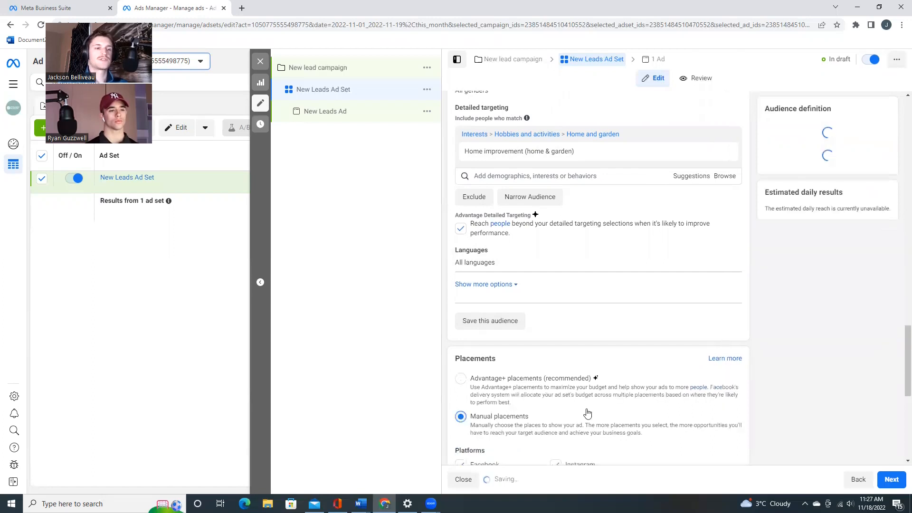
scroll(604, 408, "down", 5)
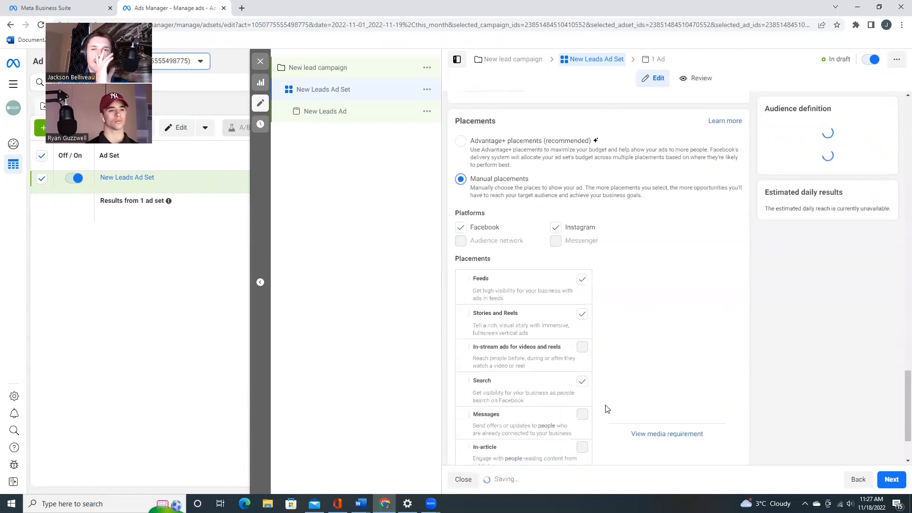
scroll(616, 309, "down", 2)
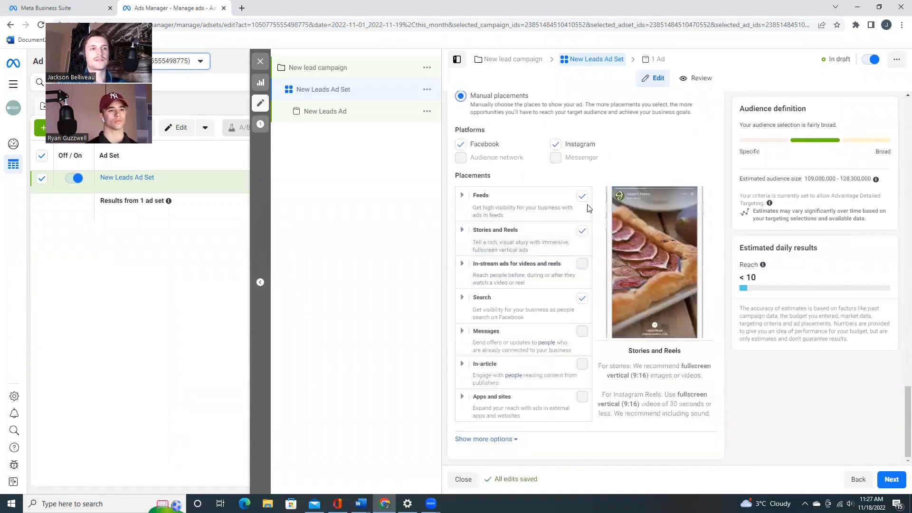
left_click(582, 232)
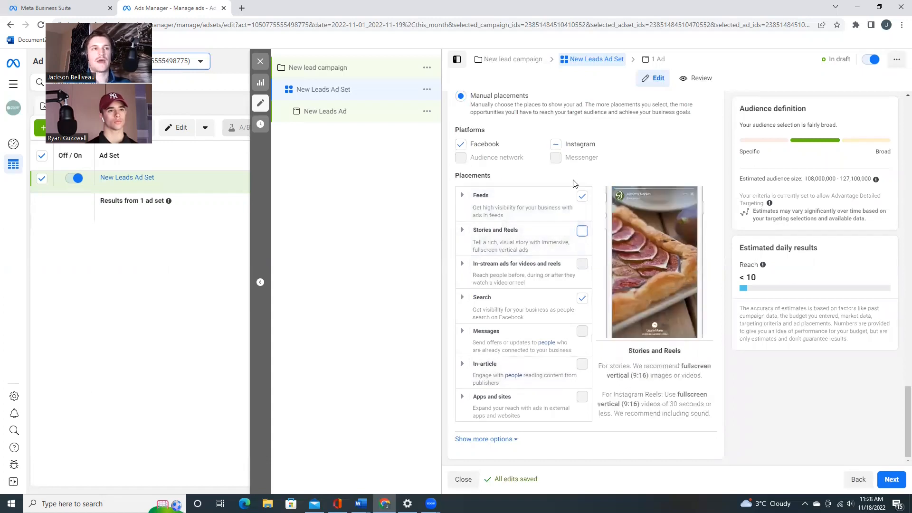
scroll(548, 216, "up", 3)
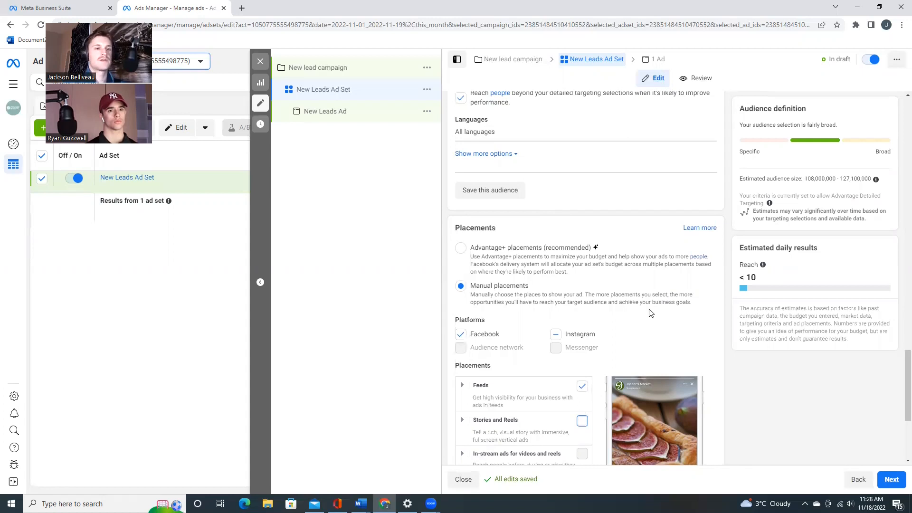
scroll(651, 311, "down", 4)
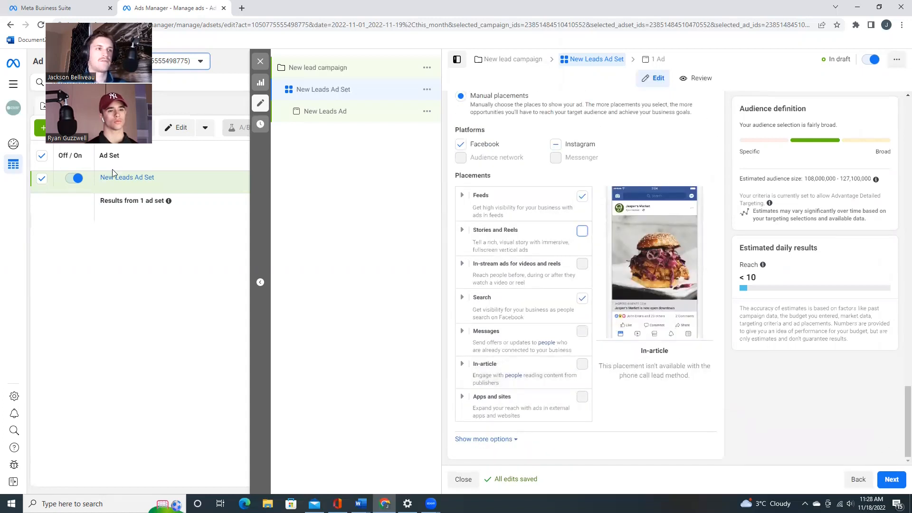
- Open the New Leads Ad and replace its existing media with the account image Newest kitchen.jpg
left_click(358, 117)
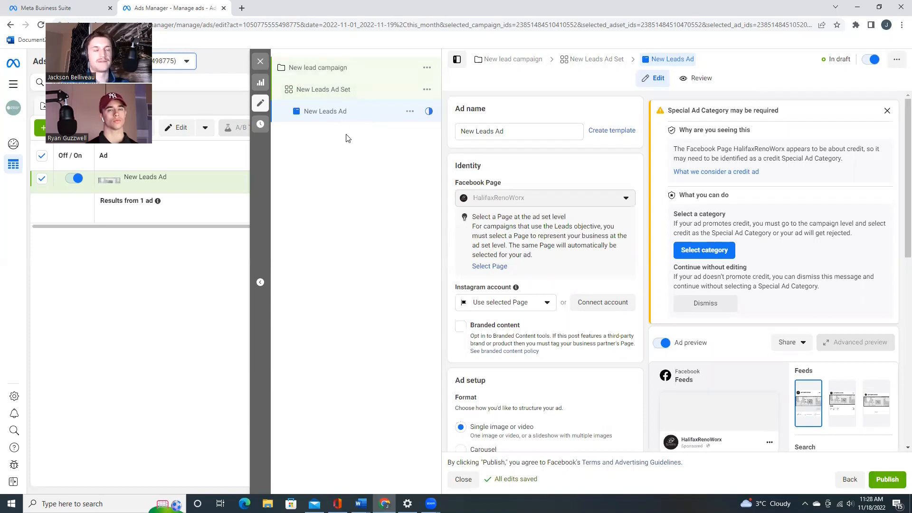
scroll(502, 232, "down", 5)
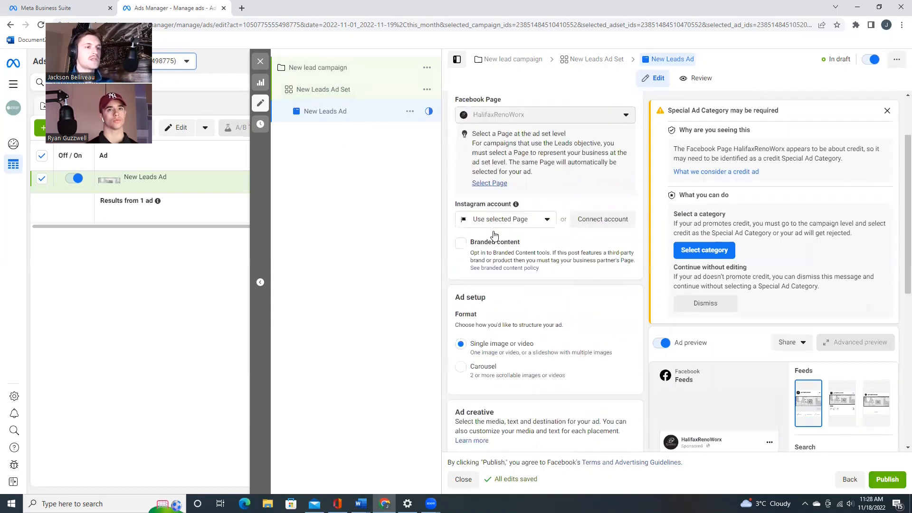
scroll(583, 252, "up", 5)
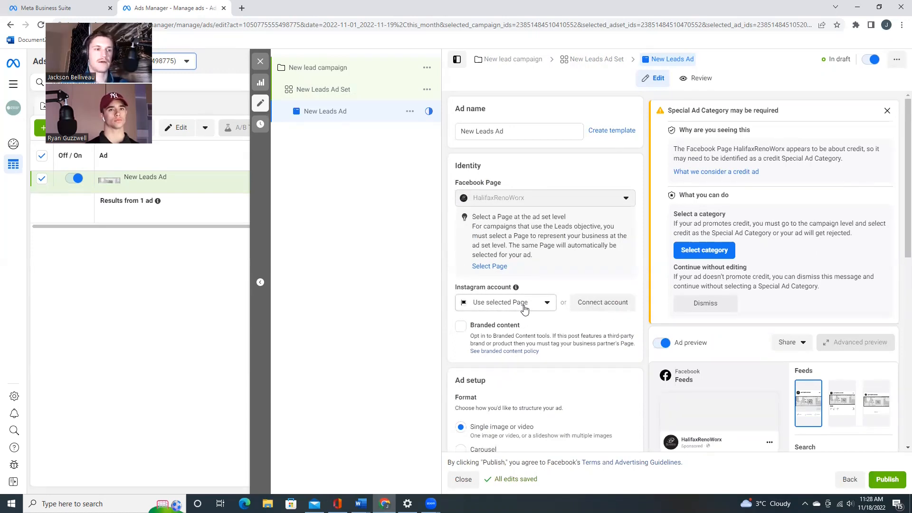
scroll(524, 306, "down", 4)
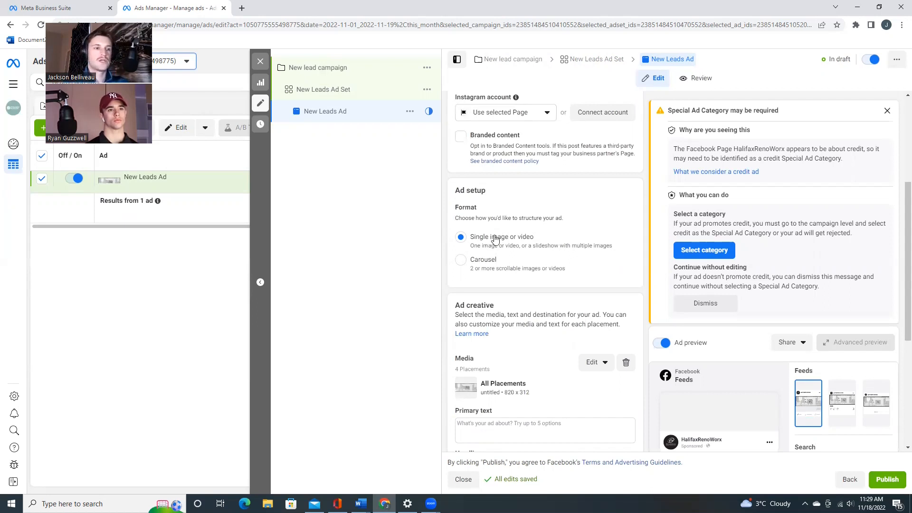
scroll(489, 245, "down", 3)
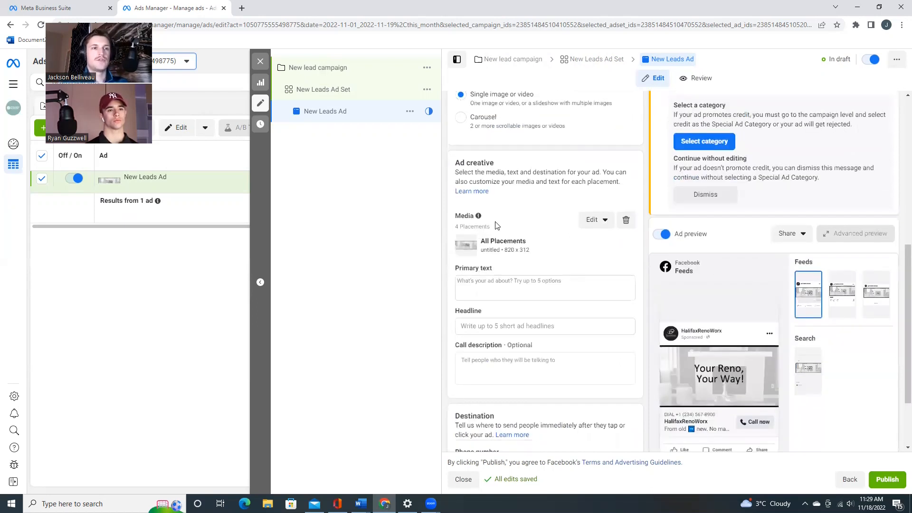
left_click(626, 220)
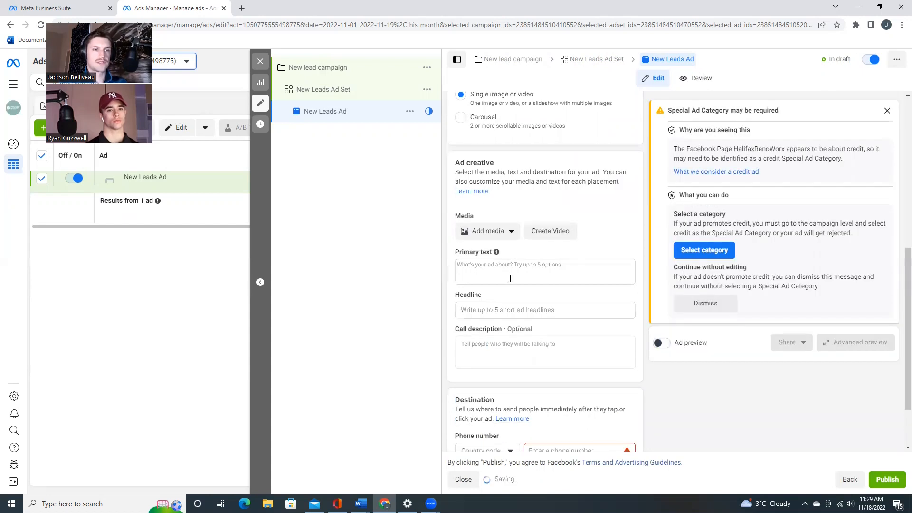
left_click(501, 236)
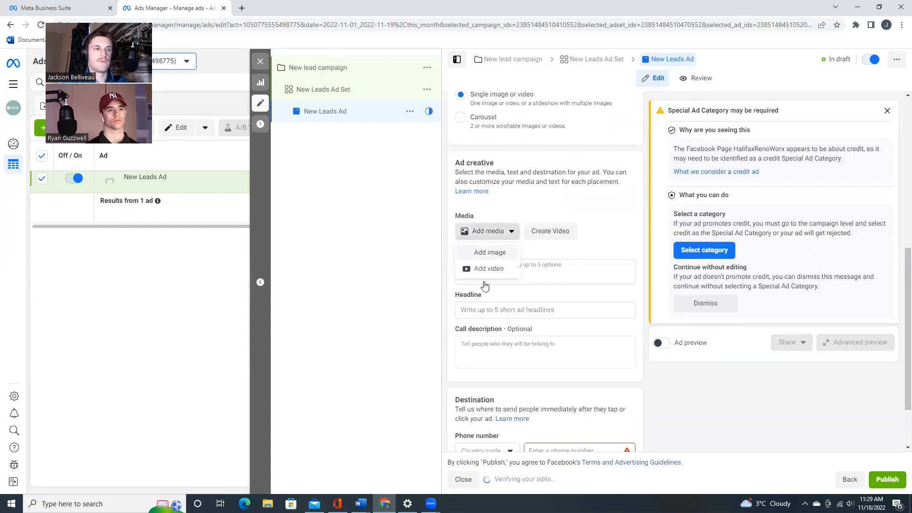
left_click(475, 254)
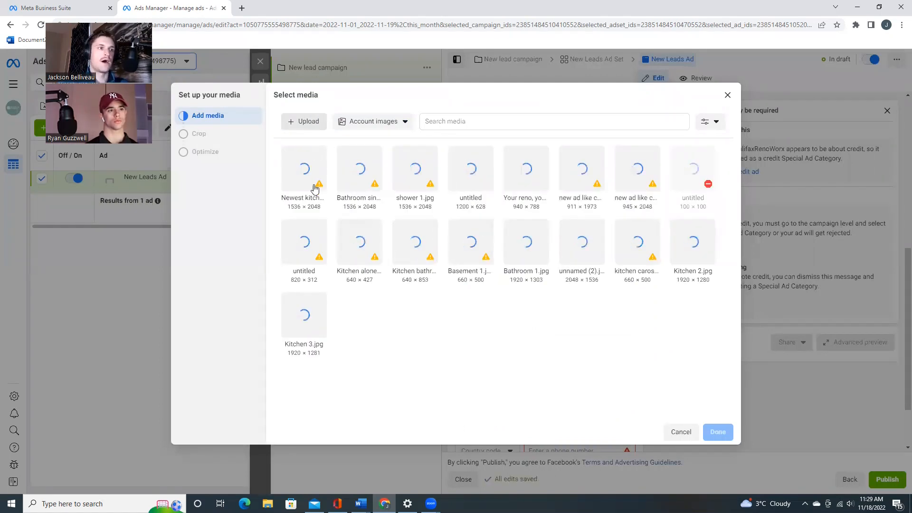
left_click(308, 175)
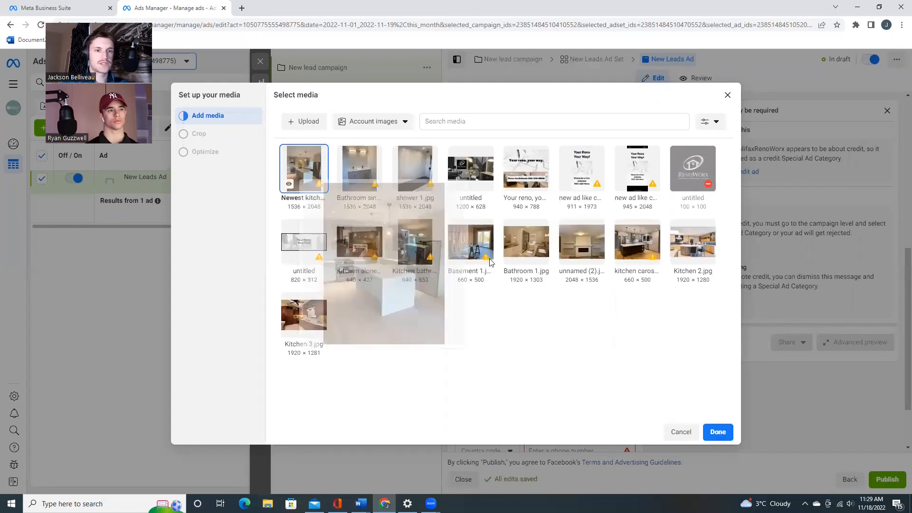
left_click(706, 435)
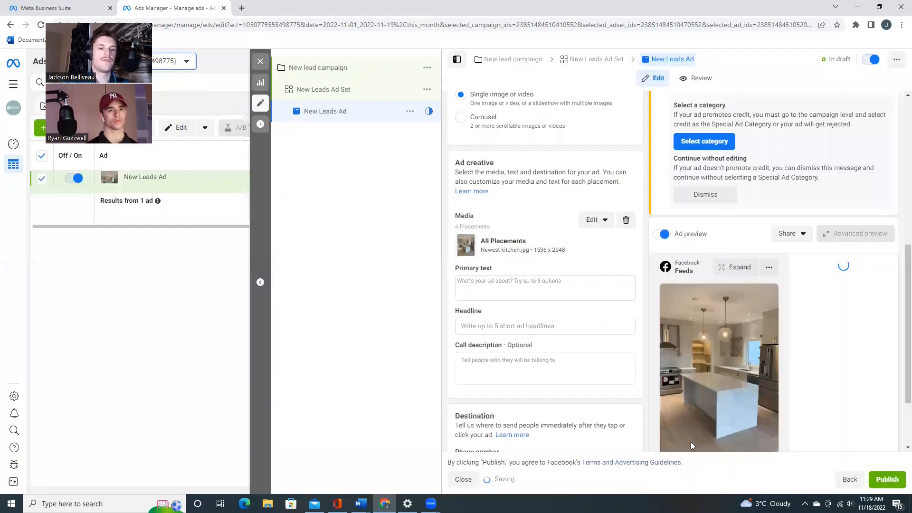
- Write "Hom renovation- swipe up for quote!" as the ad's primary text
left_click(532, 289)
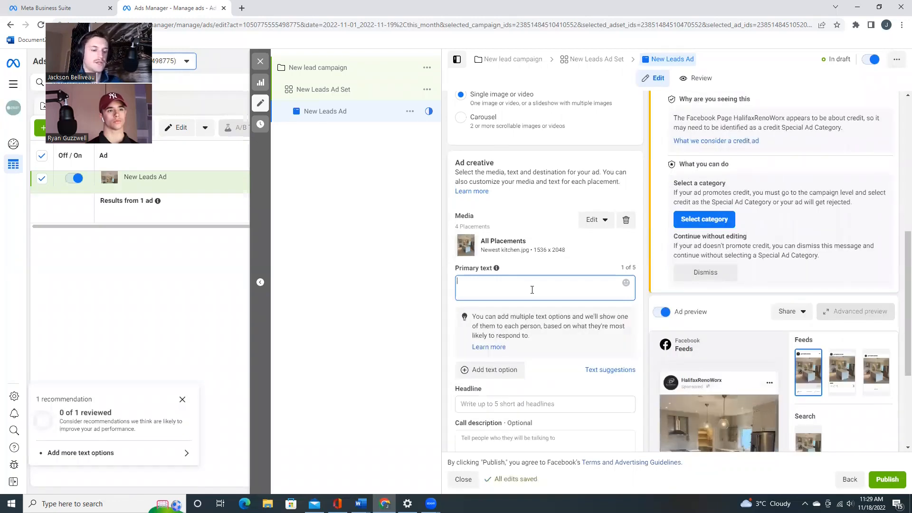
type("HALIF")
key("BackSpace")
key("BackSpace")
key("BackSpace")
key("BackSpace")
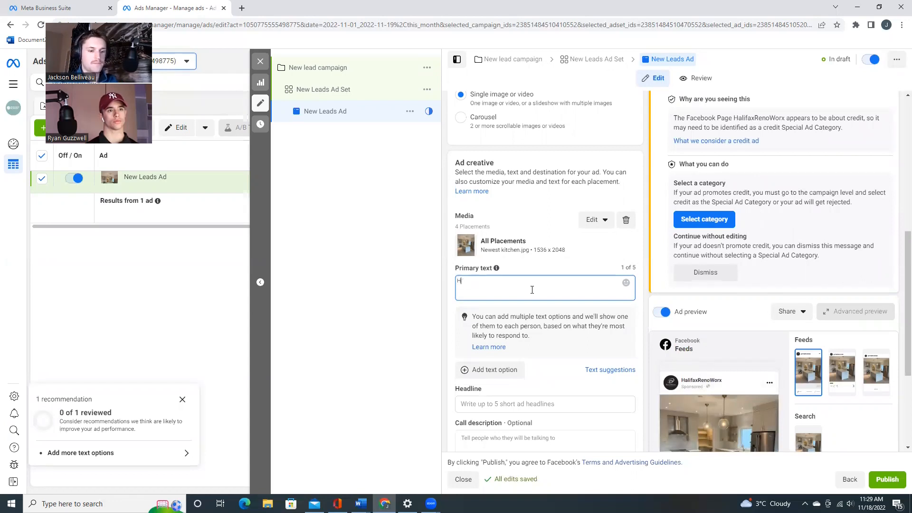
type("om erenovation")
key("BackSpace")
key("BackSpace")
key("BackSpace")
key("BackSpace")
type("ion- swipe up for")
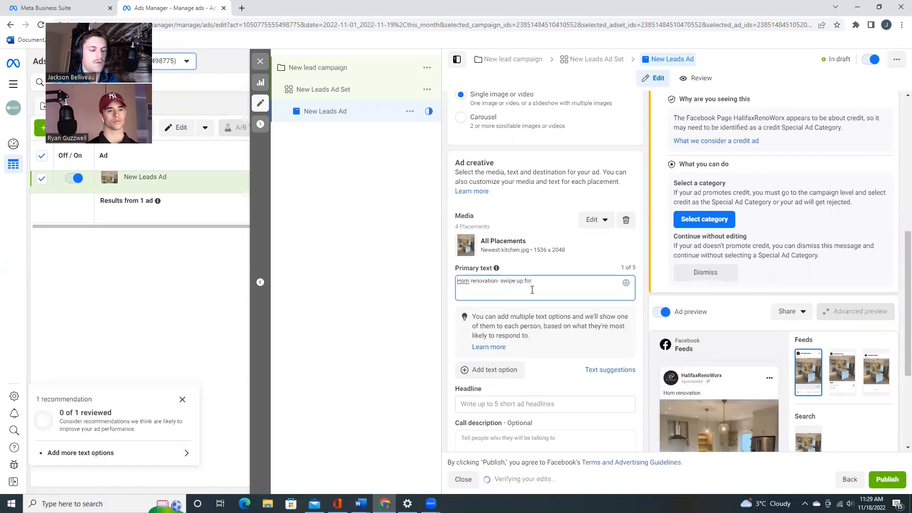
type(" quote!")
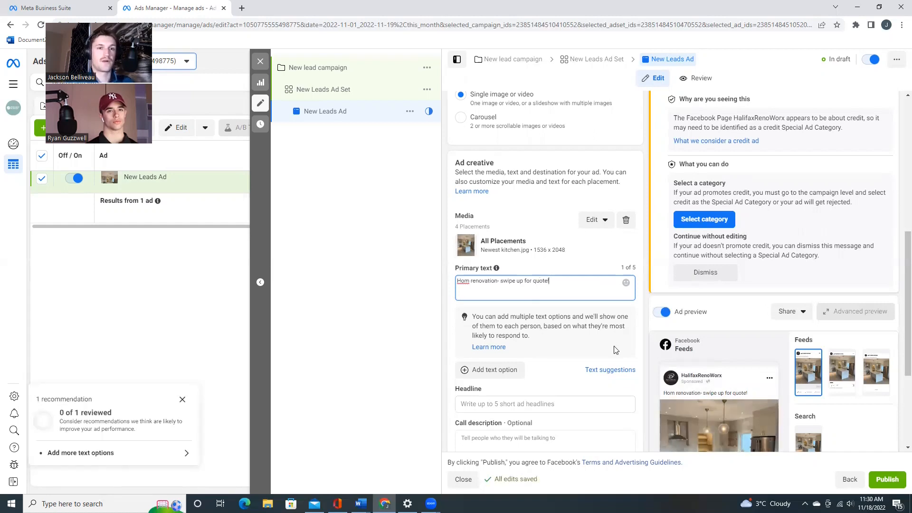
- Set the ad's headline to "Get free quote"
scroll(475, 289, "down", 3)
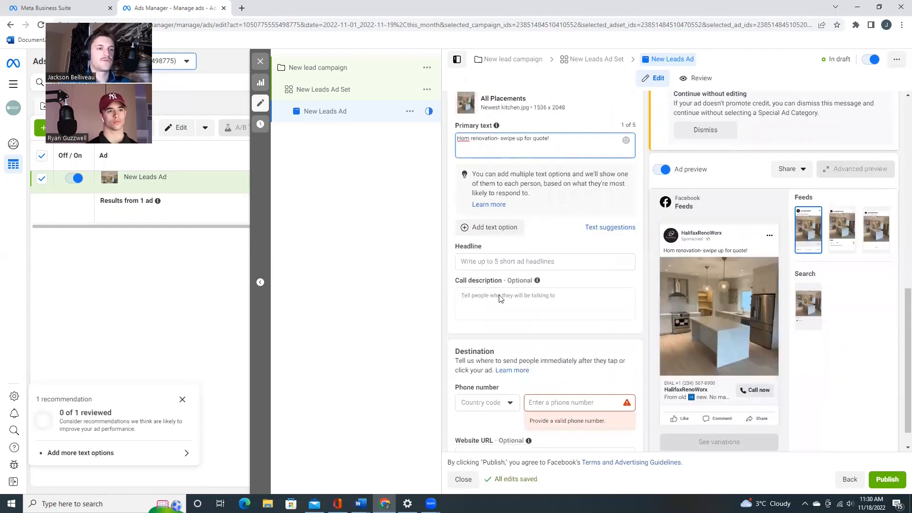
left_click(501, 262)
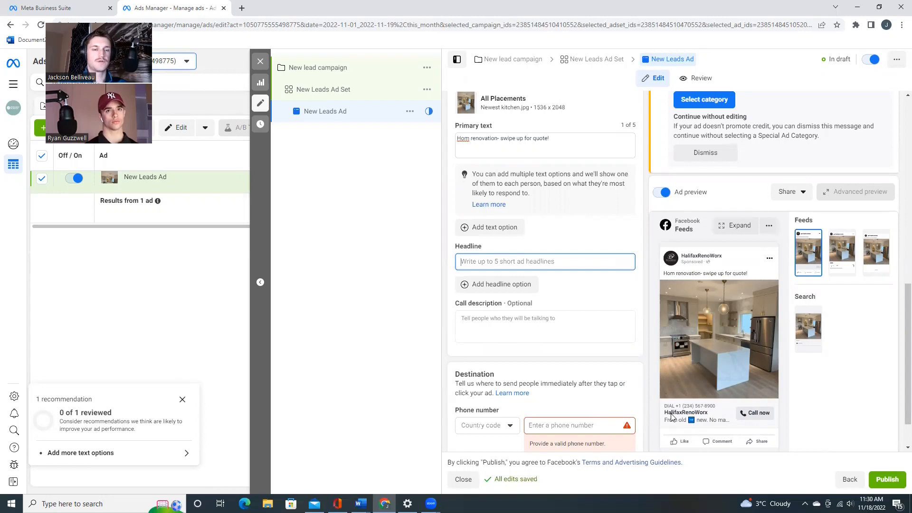
type("Get free quote")
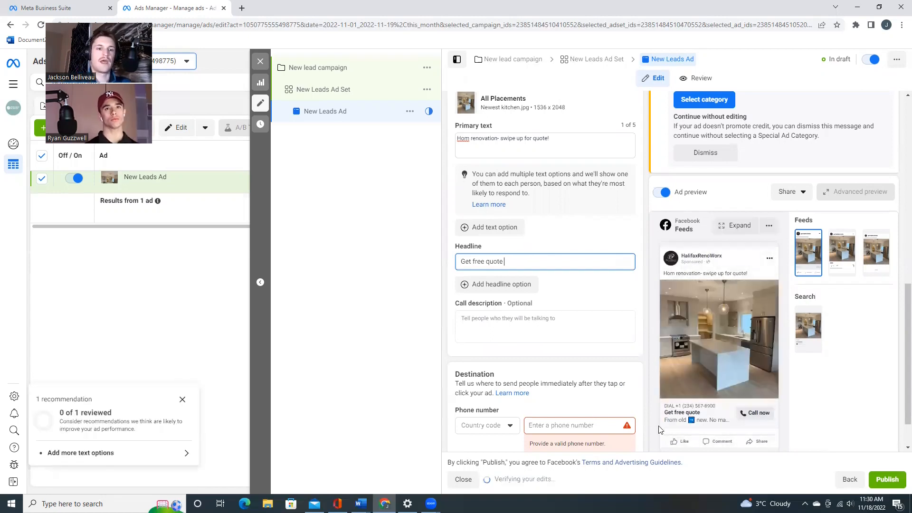
- Enter a partial phone number as the ad's call destination, leaving the optional website URL empty
left_click(549, 427)
type("902")
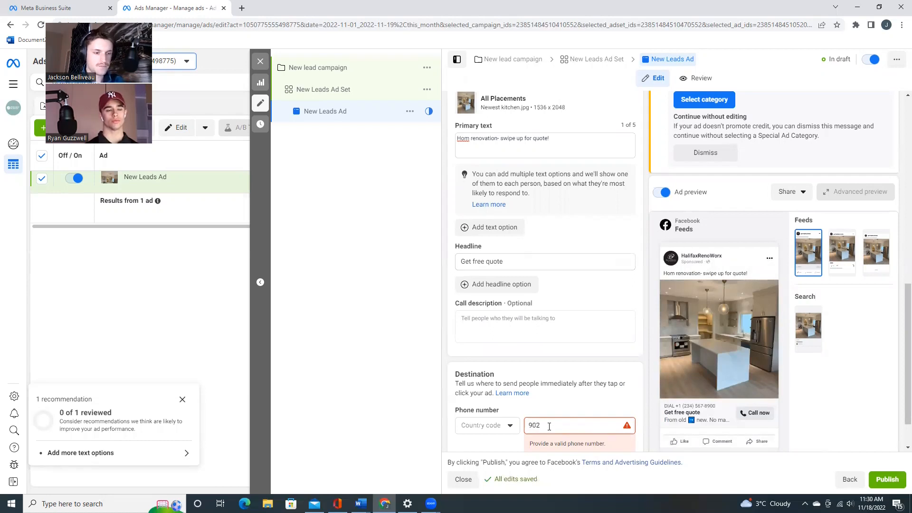
type("30")
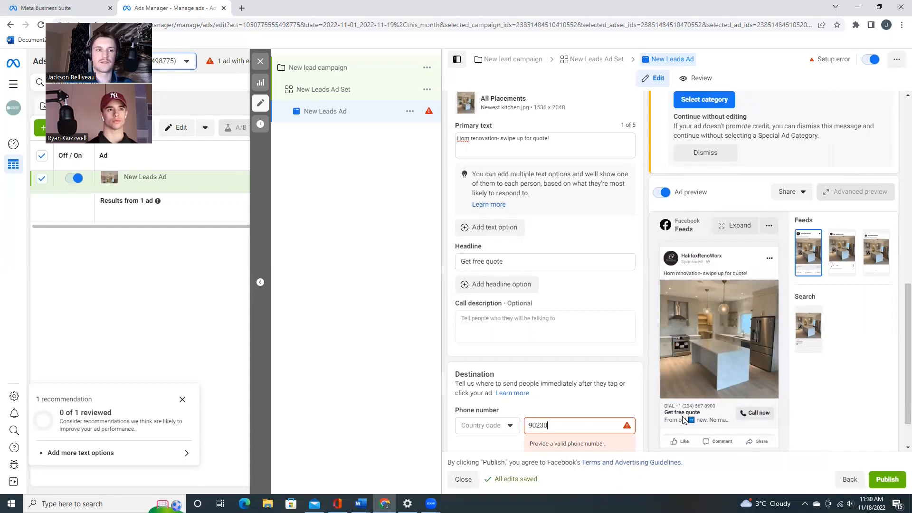
scroll(674, 409, "down", 1)
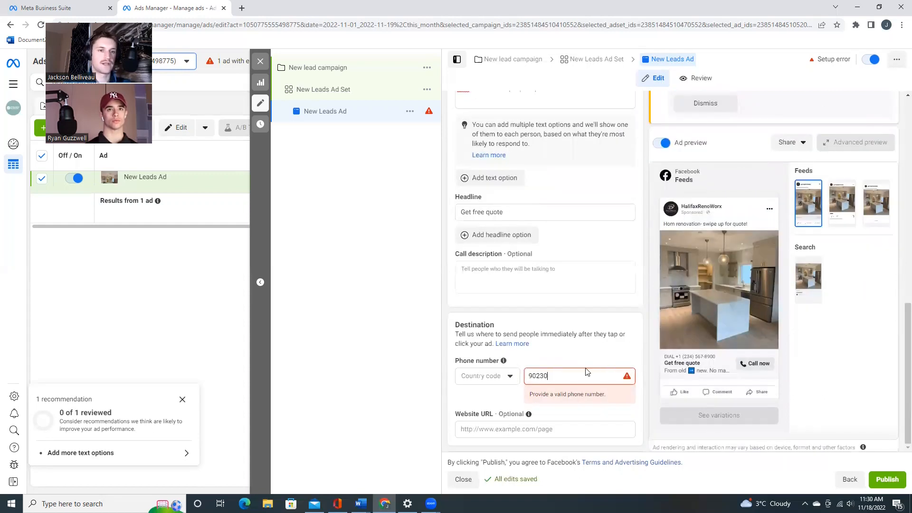
left_click(549, 434)
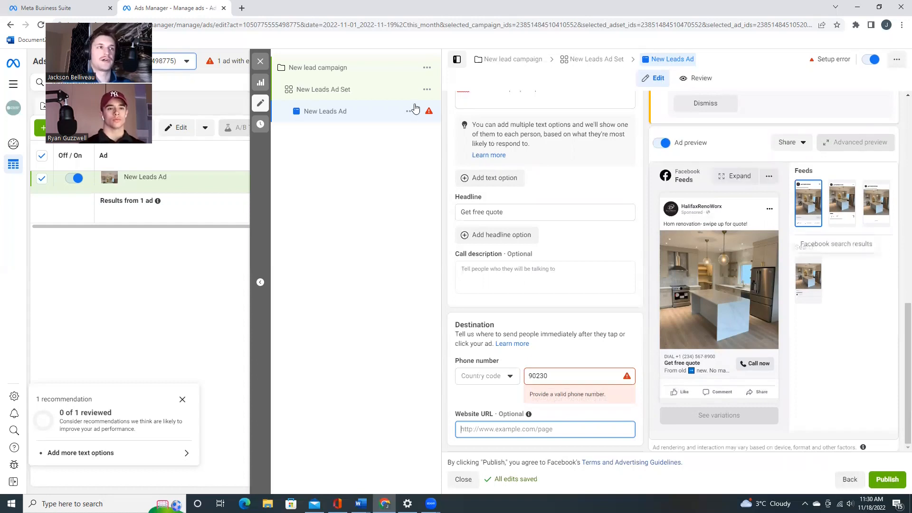
scroll(486, 220, "up", 5)
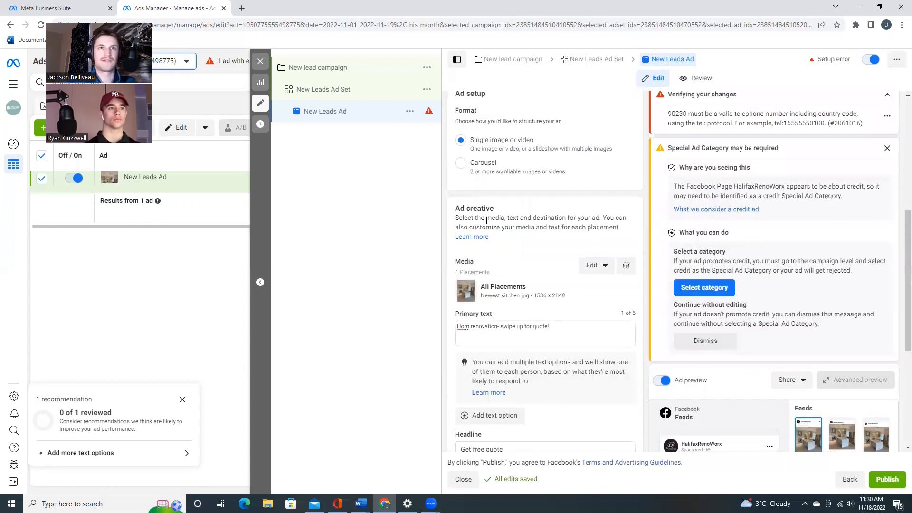
- Close the New Leads Ad editor without publishing the draft items and return to the campaigns list
scroll(487, 220, "up", 5)
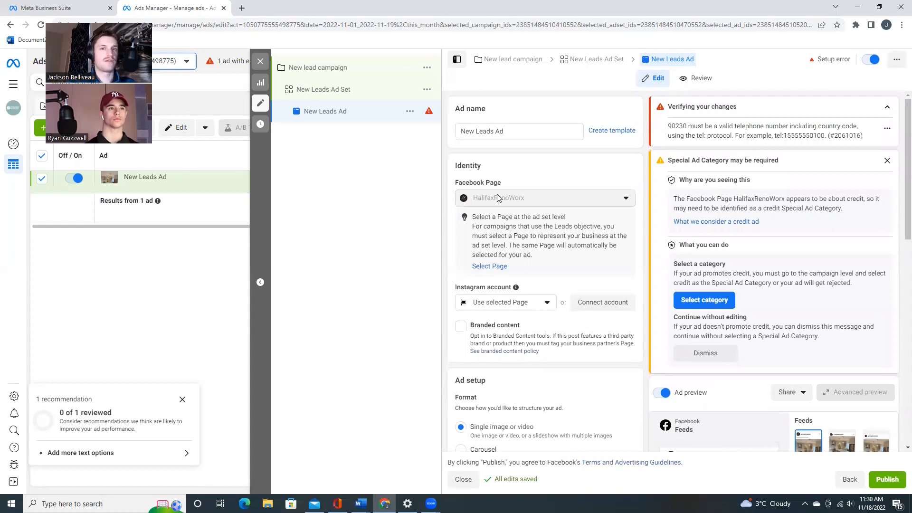
left_click(260, 65)
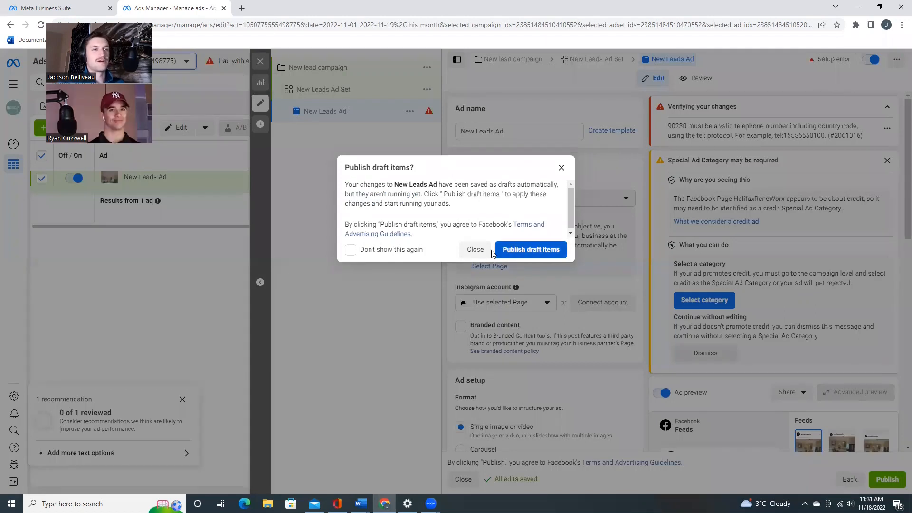
left_click(479, 251)
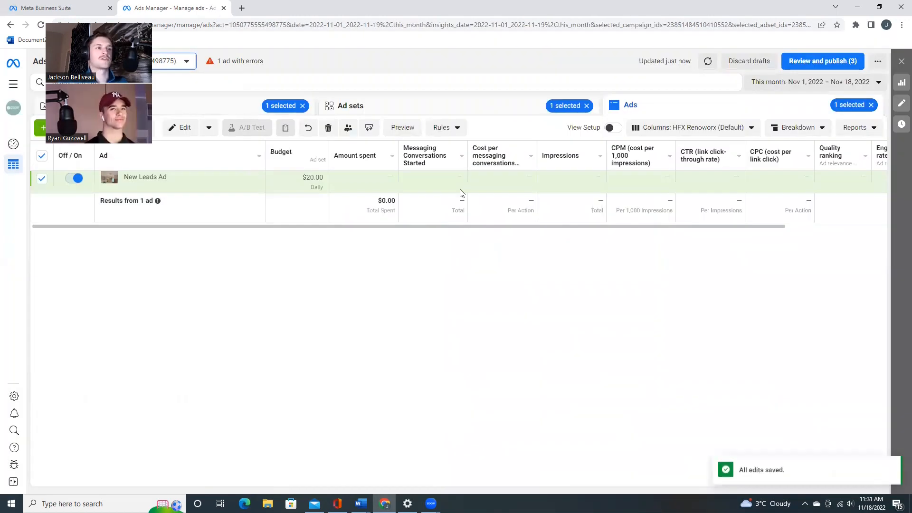
left_click(250, 109)
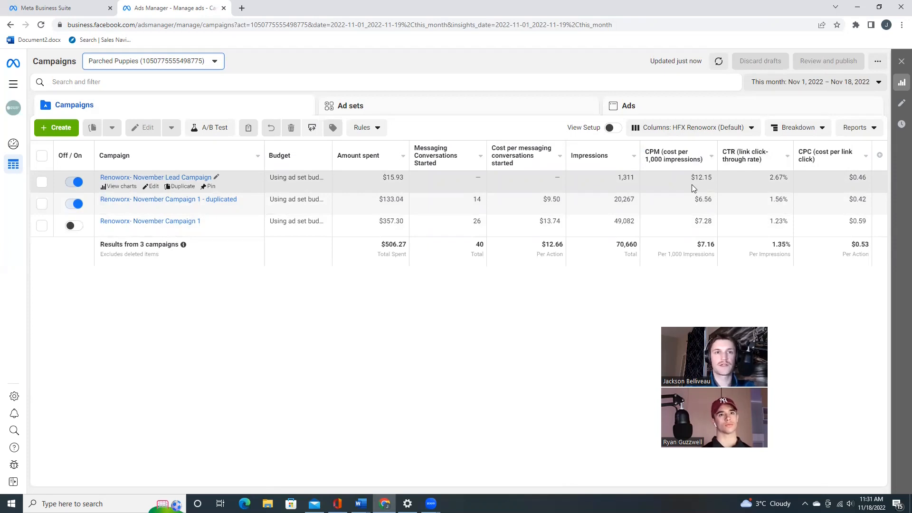
- Open the Renoworx- November Lead Campaign for editing and review the Nova Scotia Broad ad set's schedule and audience settings
mouse_move(740, 157)
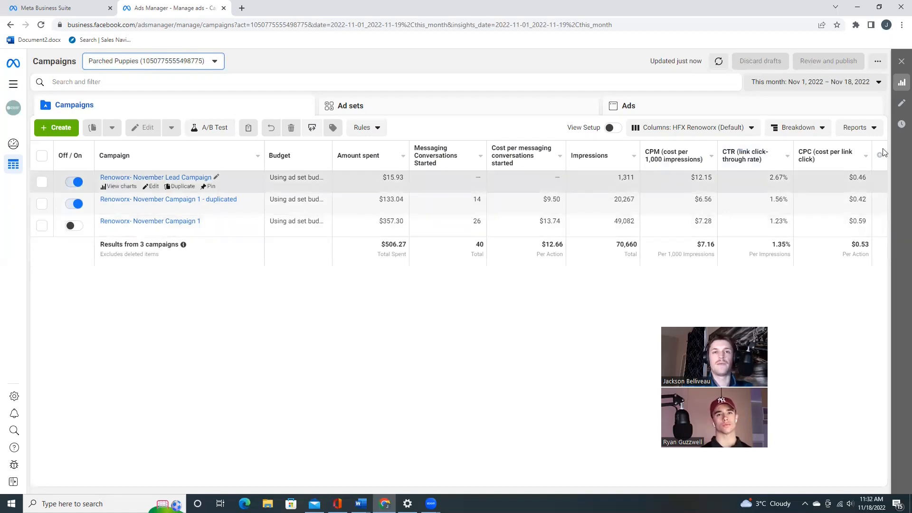
mouse_move(826, 159)
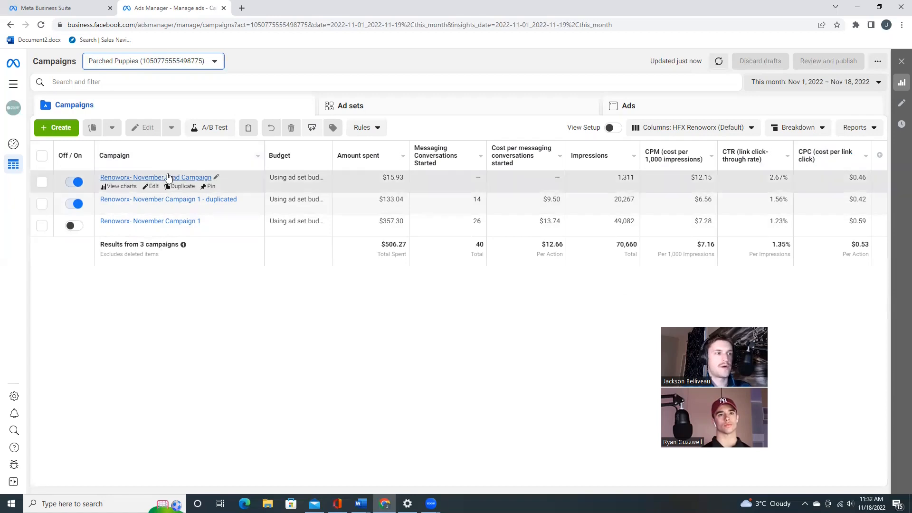
left_click(154, 186)
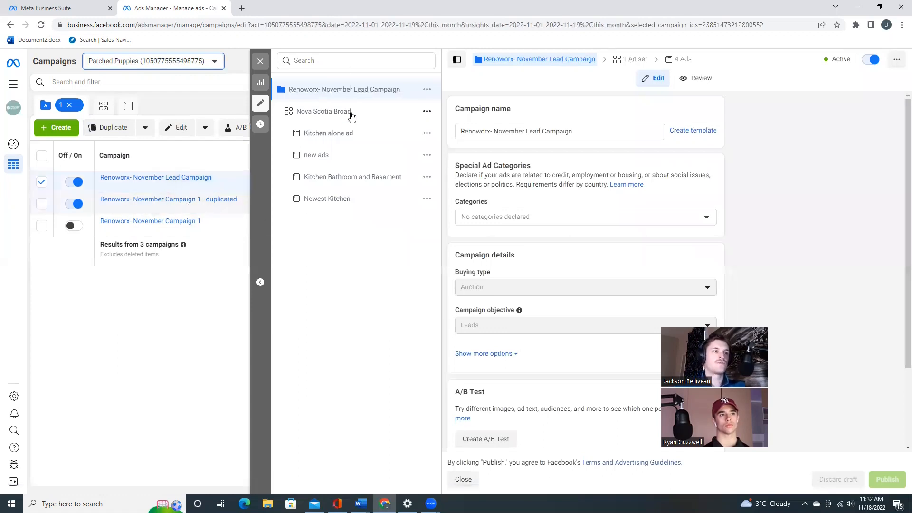
left_click(350, 115)
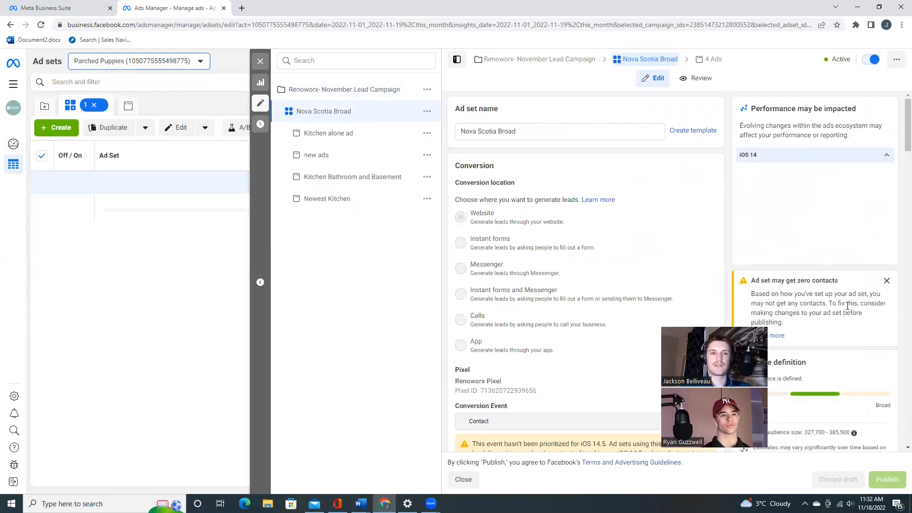
scroll(527, 297, "down", 15)
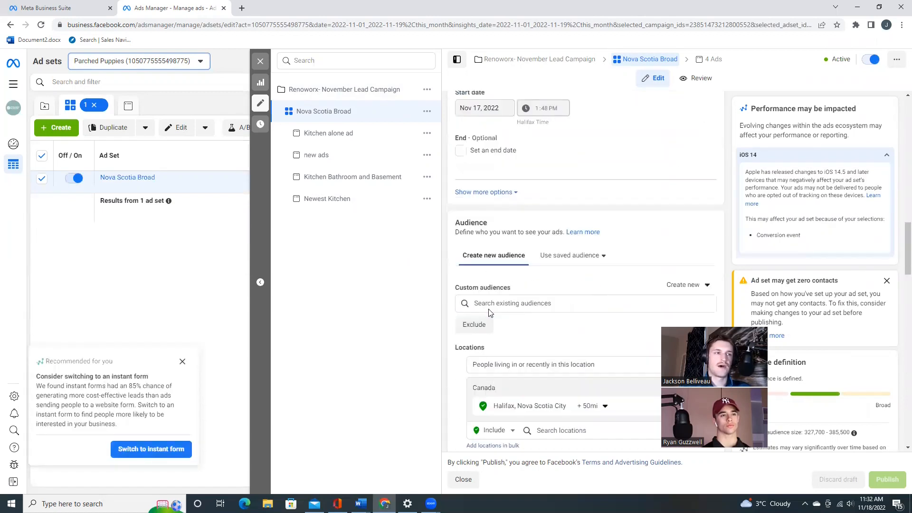